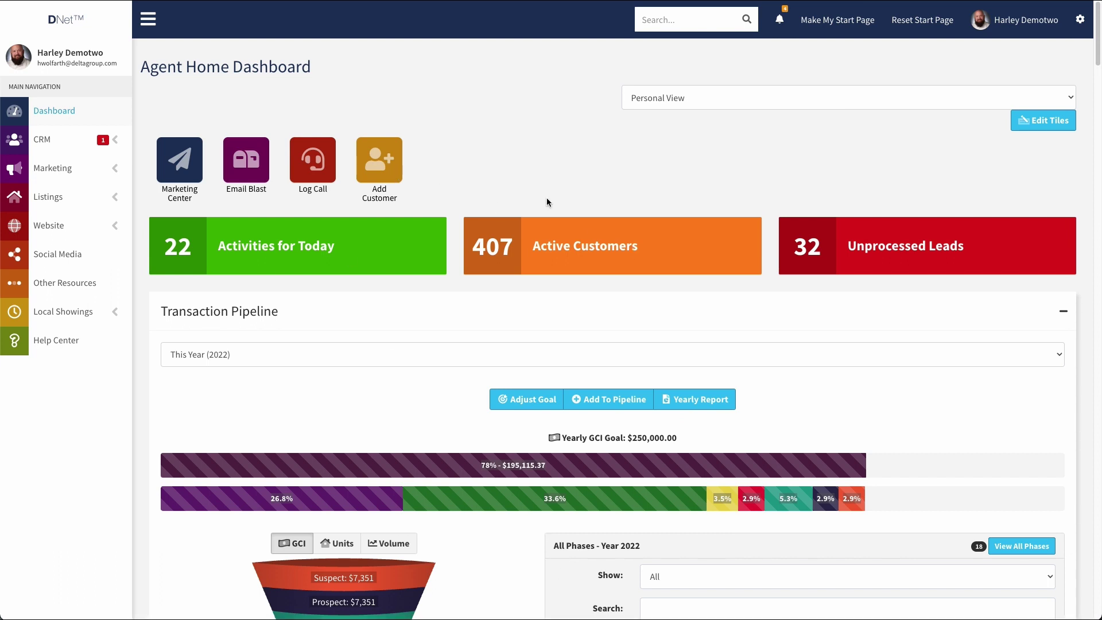
- Open the Site Design page for the agent website
{"action": "left_click", "coordinate": [117, 226]}
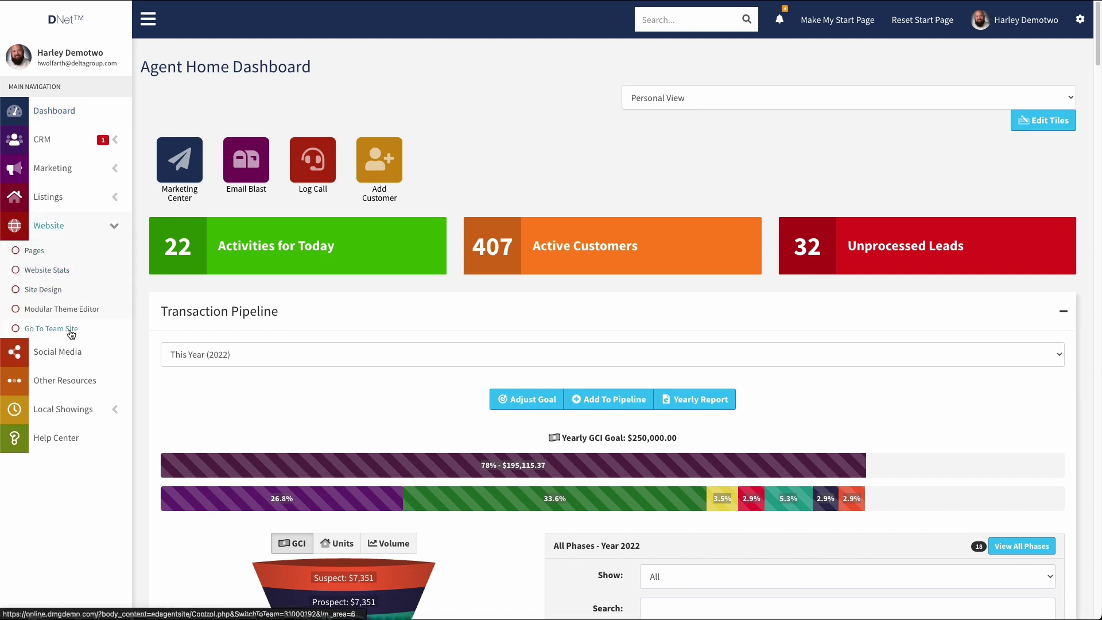
{"action": "left_click", "coordinate": [53, 289]}
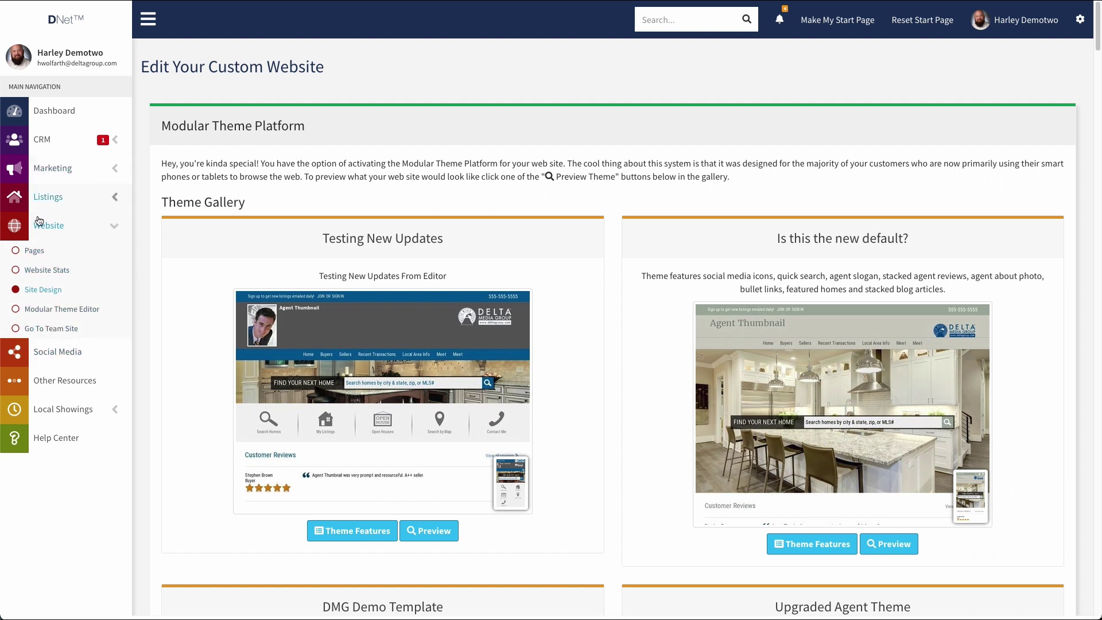
- Look up the site design page with a search for "site design", then dismiss the results
{"action": "left_click", "coordinate": [681, 25]}
{"action": "type", "text": "site"}
{"action": "type", "text": " desgin"}
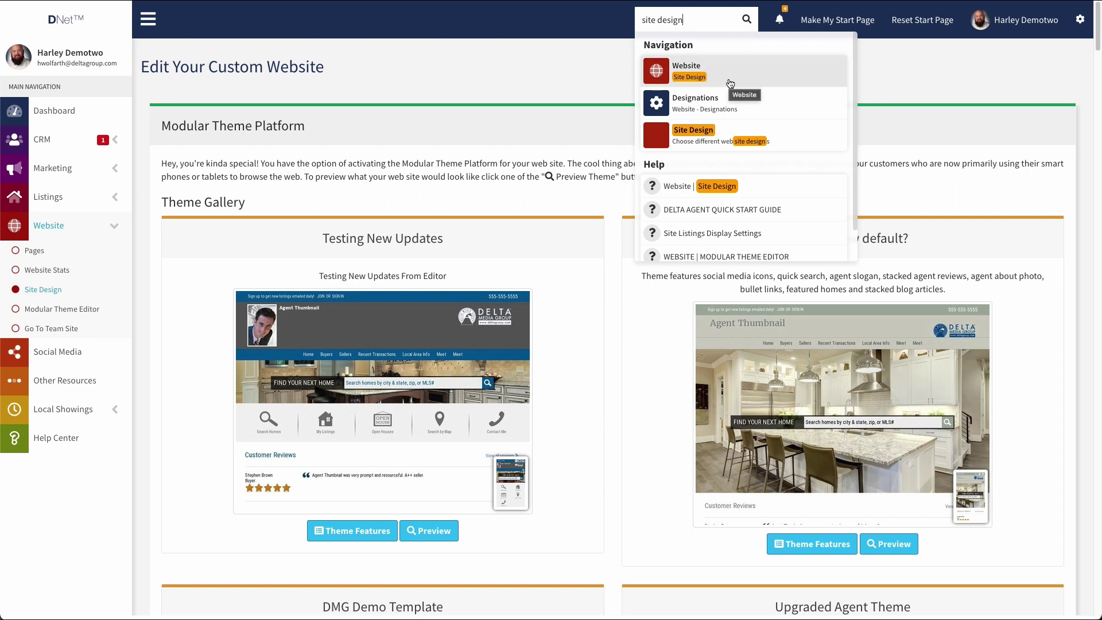
{"action": "left_click", "coordinate": [553, 195]}
- Browse the Theme Gallery from its first themes down to the current active template under Step 1 of 4 - Select Your Design
{"action": "scroll", "coordinate": [609, 202], "scroll_direction": "down", "scroll_amount": 3}
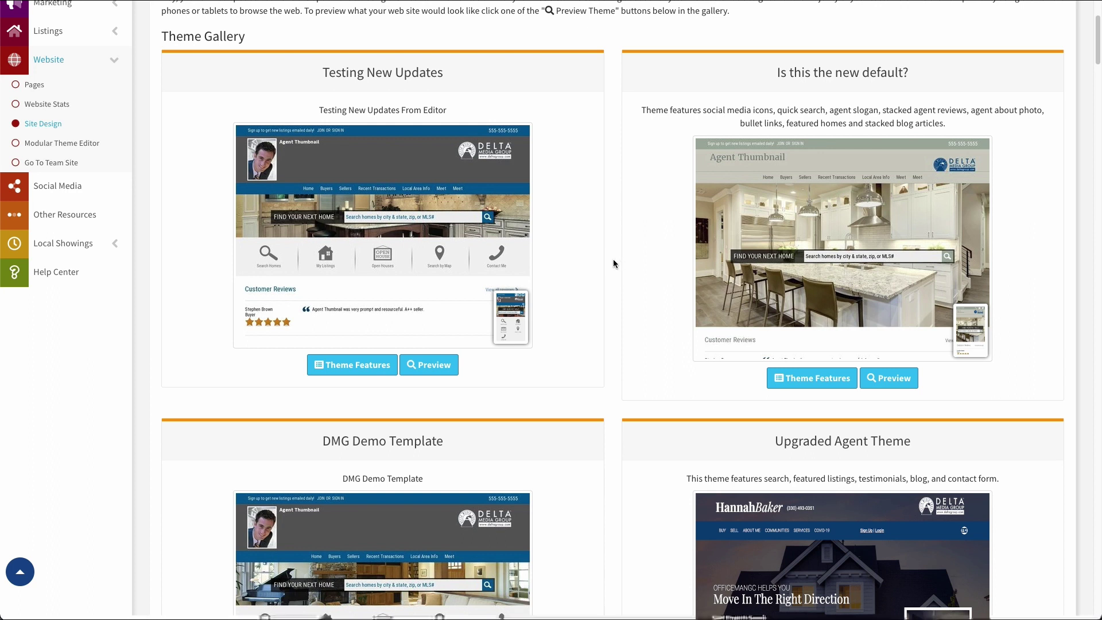
{"action": "scroll", "coordinate": [612, 261], "scroll_direction": "down", "scroll_amount": 2}
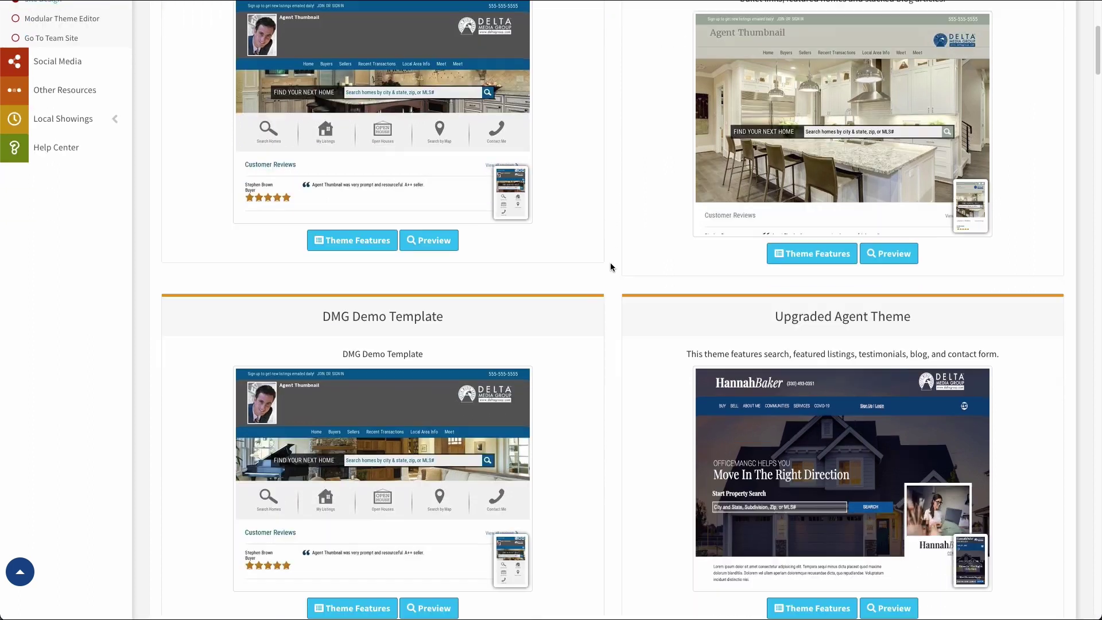
{"action": "scroll", "coordinate": [611, 264], "scroll_direction": "down", "scroll_amount": 9}
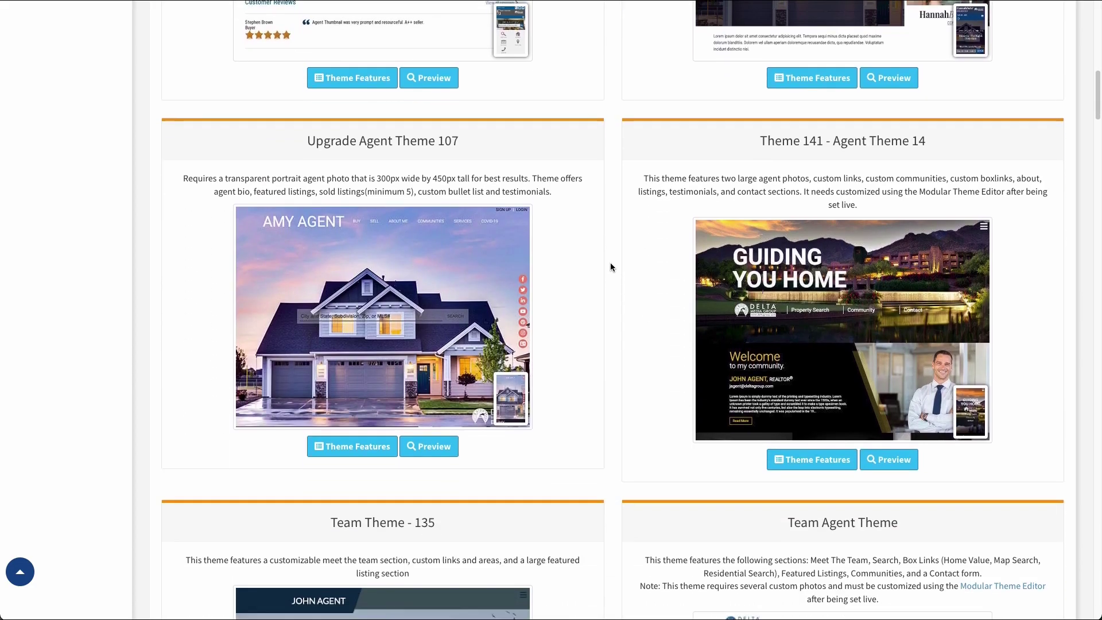
{"action": "scroll", "coordinate": [611, 265], "scroll_direction": "down", "scroll_amount": 13}
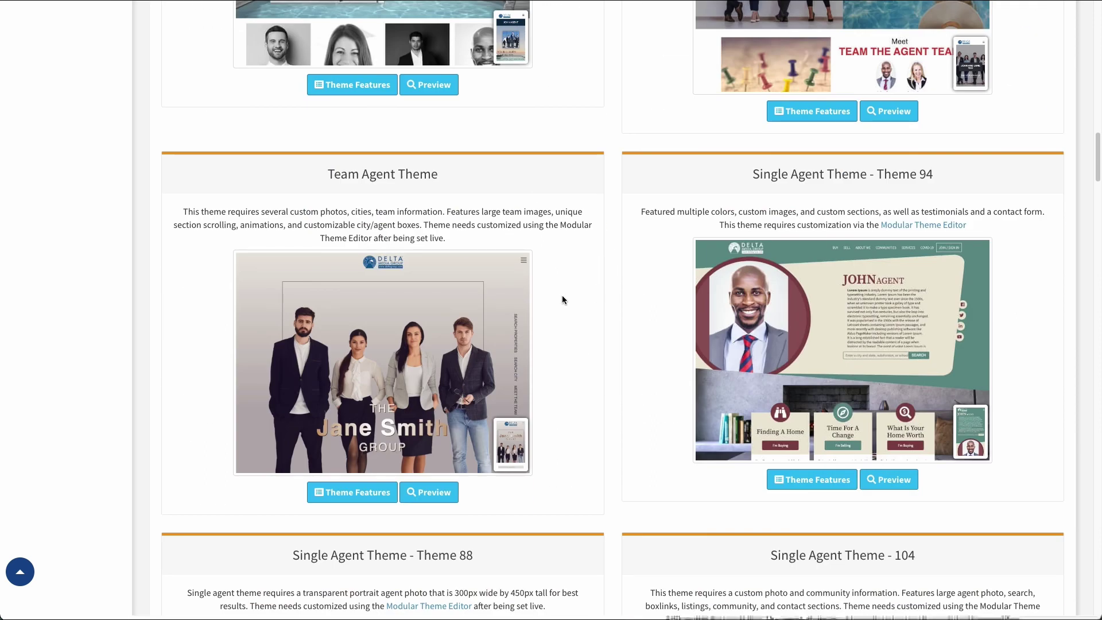
{"action": "scroll", "coordinate": [611, 270], "scroll_direction": "down", "scroll_amount": 8}
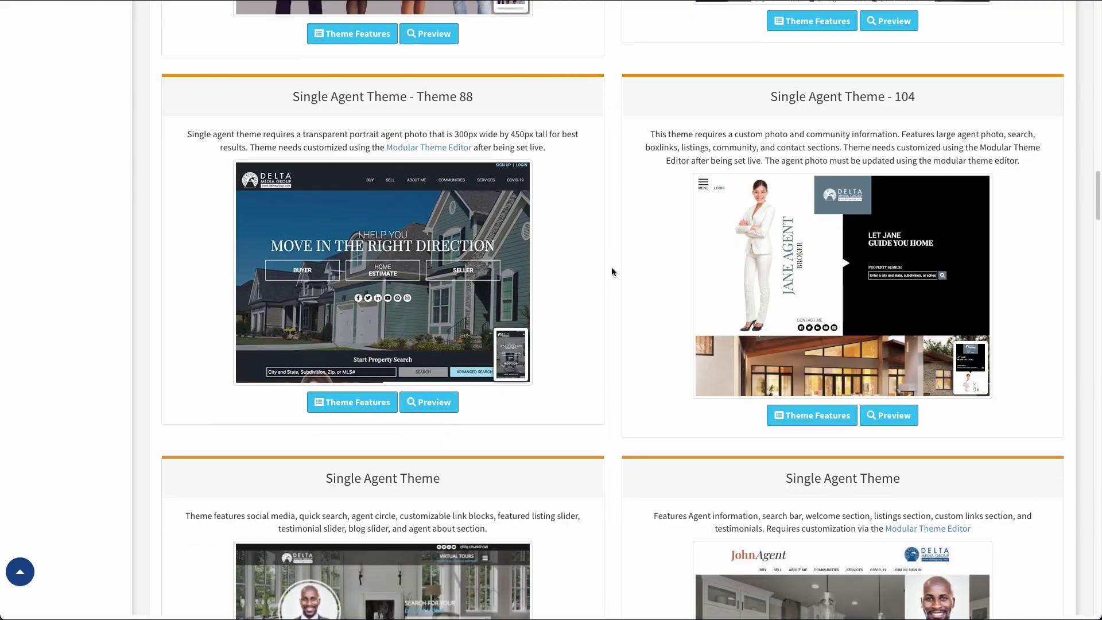
{"action": "scroll", "coordinate": [611, 270], "scroll_direction": "down", "scroll_amount": 19}
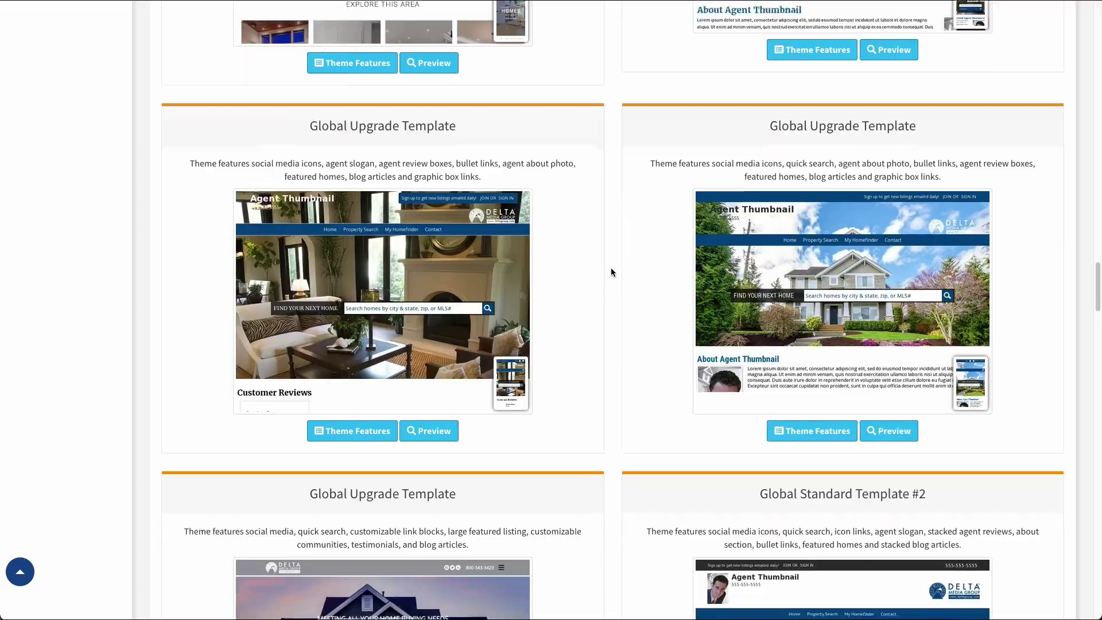
{"action": "scroll", "coordinate": [611, 267], "scroll_direction": "down", "scroll_amount": 20}
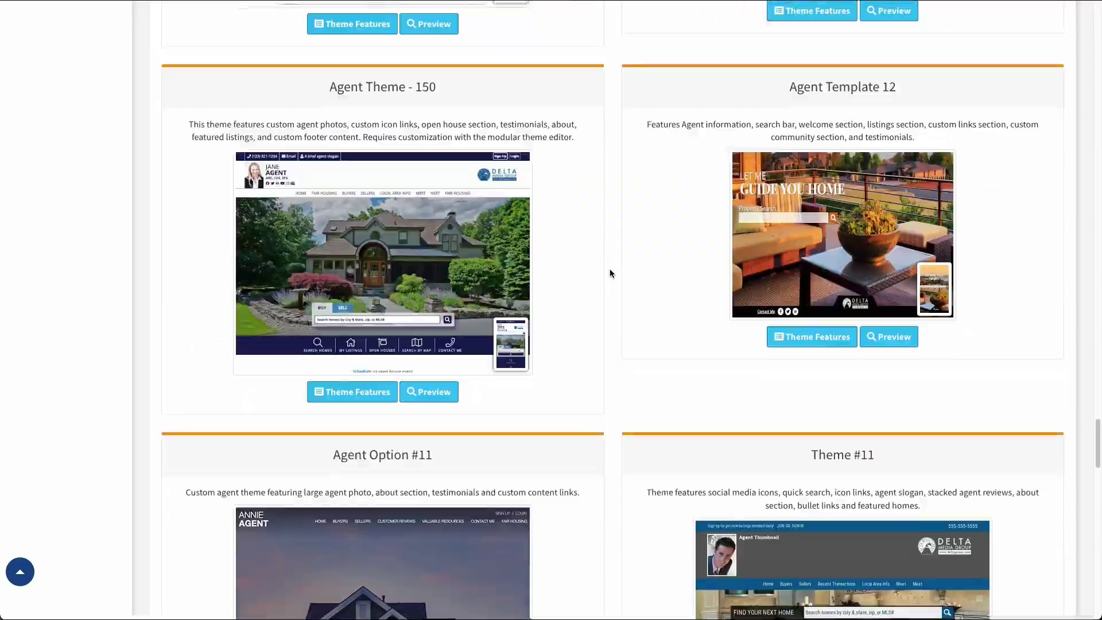
{"action": "scroll", "coordinate": [609, 270], "scroll_direction": "down", "scroll_amount": 20}
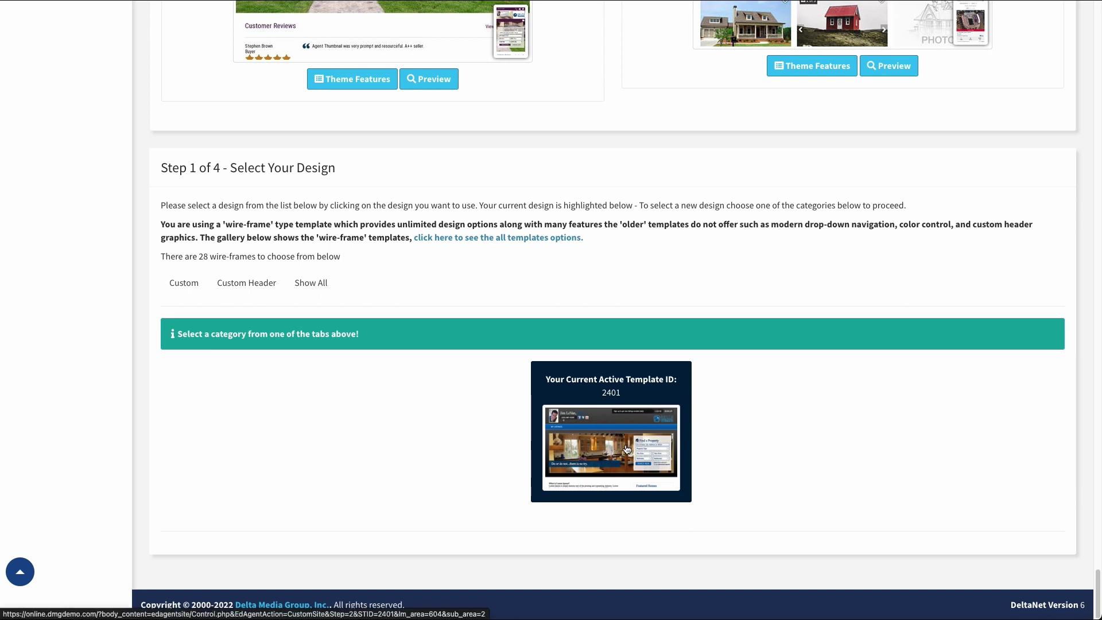
- Go back up through the Theme Gallery, comparing the commercial, basic, standard, upgrade, luxury and single agent themes and their descriptions
{"action": "scroll", "coordinate": [610, 453], "scroll_direction": "up", "scroll_amount": 15}
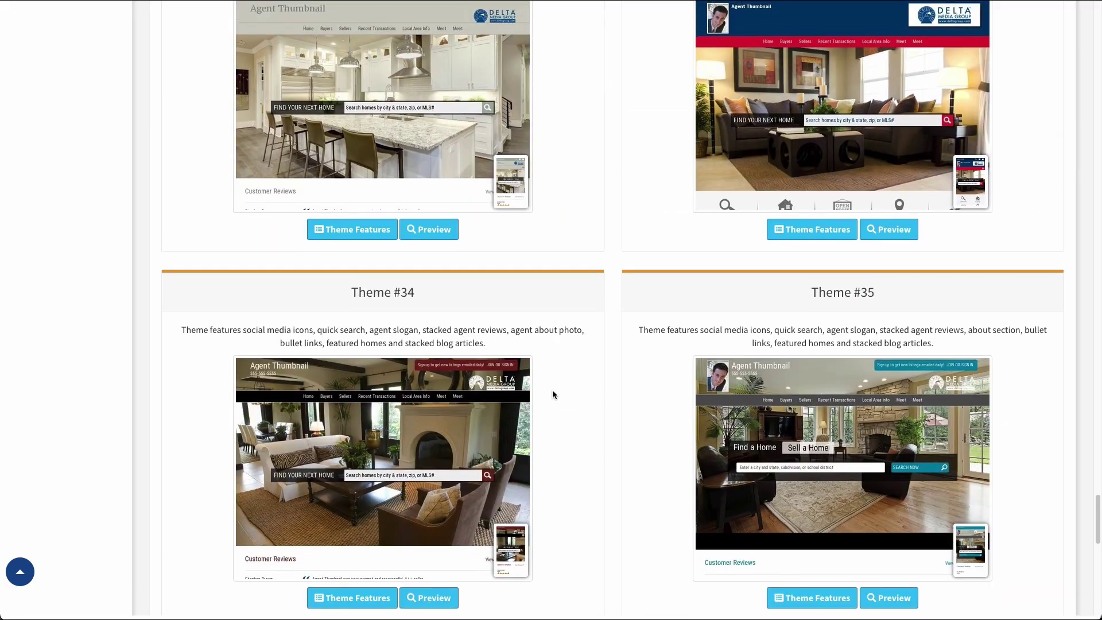
{"action": "scroll", "coordinate": [553, 394], "scroll_direction": "up", "scroll_amount": 10}
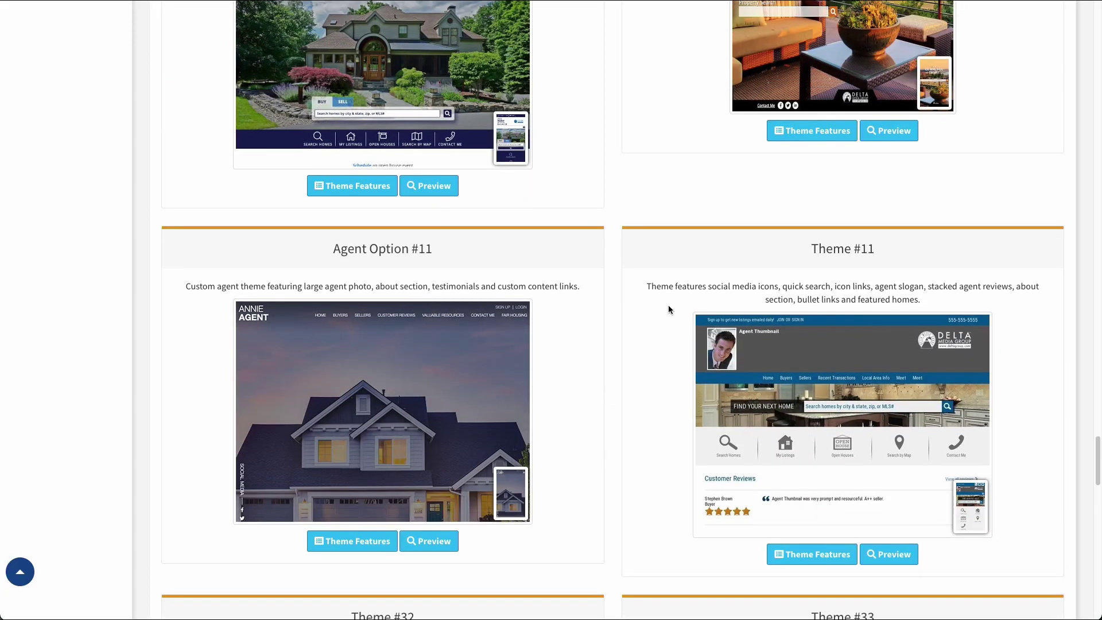
{"action": "scroll", "coordinate": [597, 471], "scroll_direction": "up", "scroll_amount": 3}
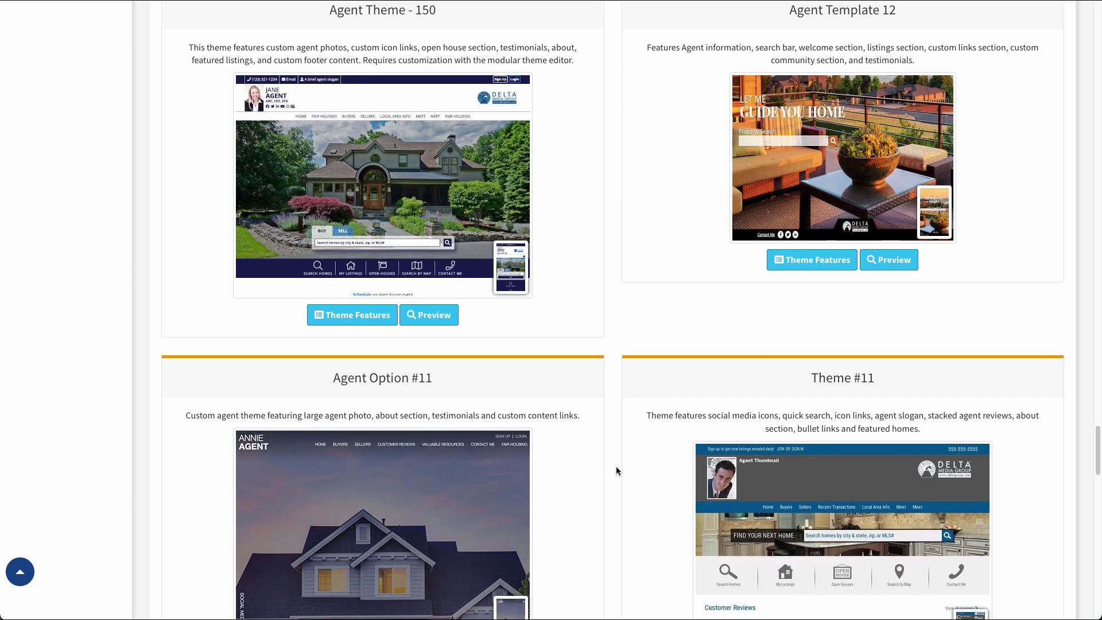
{"action": "scroll", "coordinate": [611, 463], "scroll_direction": "up", "scroll_amount": 15}
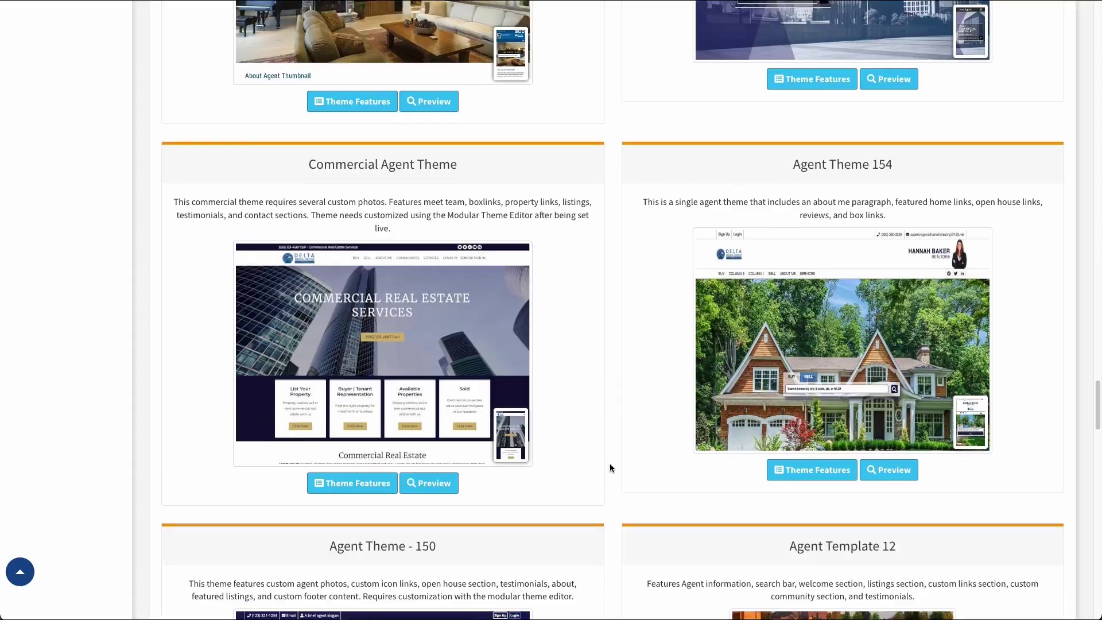
{"action": "scroll", "coordinate": [609, 466], "scroll_direction": "up", "scroll_amount": 2}
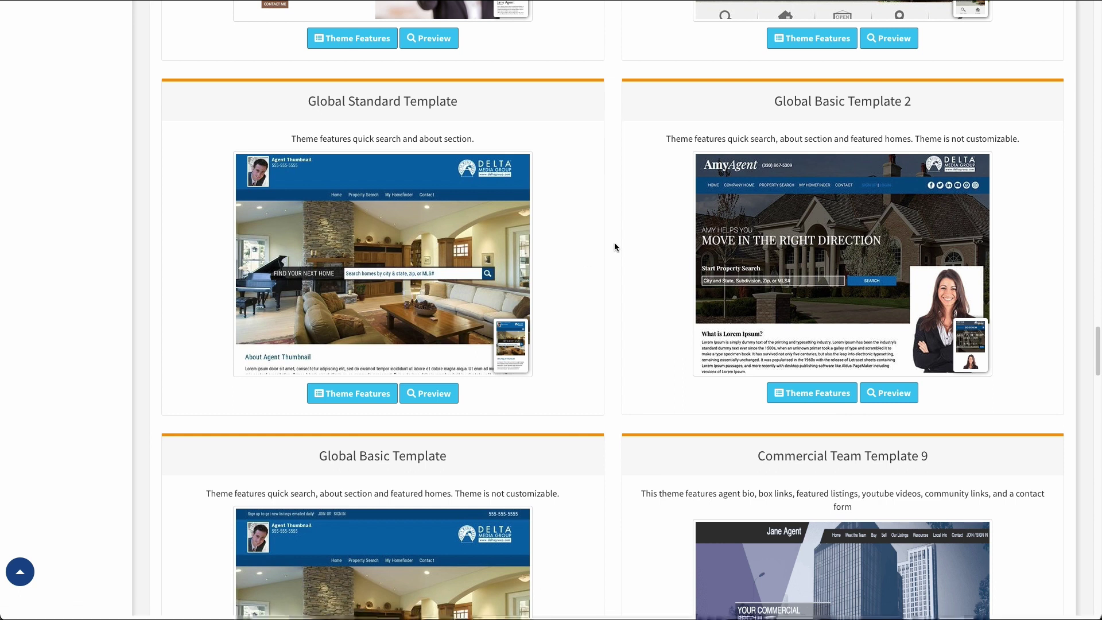
{"action": "scroll", "coordinate": [614, 245], "scroll_direction": "up", "scroll_amount": 12}
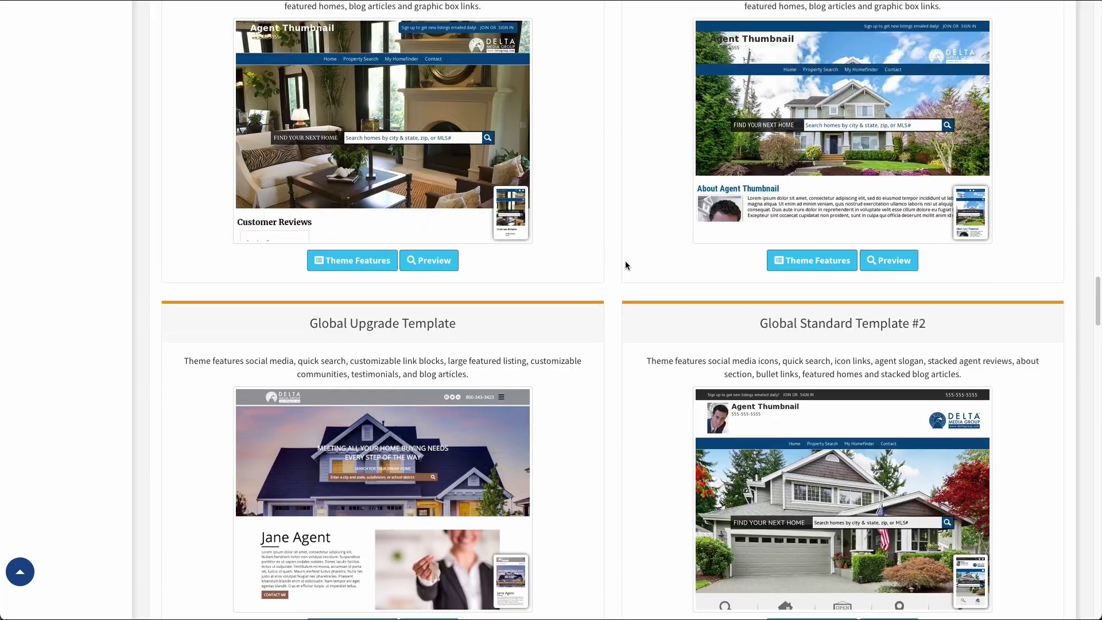
{"action": "scroll", "coordinate": [625, 265], "scroll_direction": "up", "scroll_amount": 3}
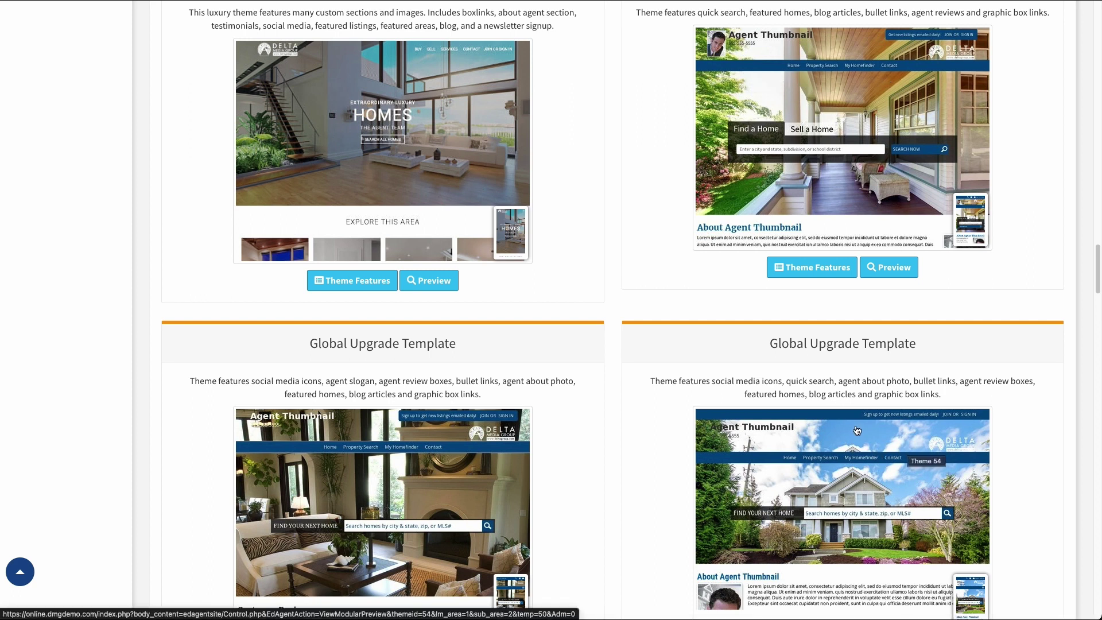
{"action": "scroll", "coordinate": [718, 517], "scroll_direction": "down", "scroll_amount": 1}
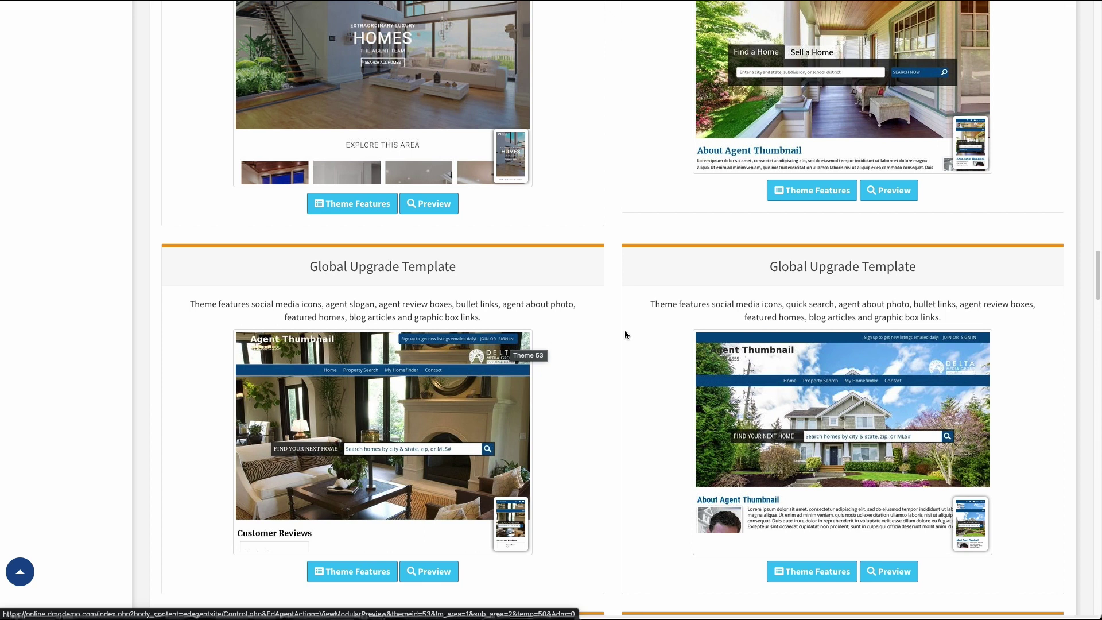
{"action": "scroll", "coordinate": [607, 346], "scroll_direction": "up", "scroll_amount": 2}
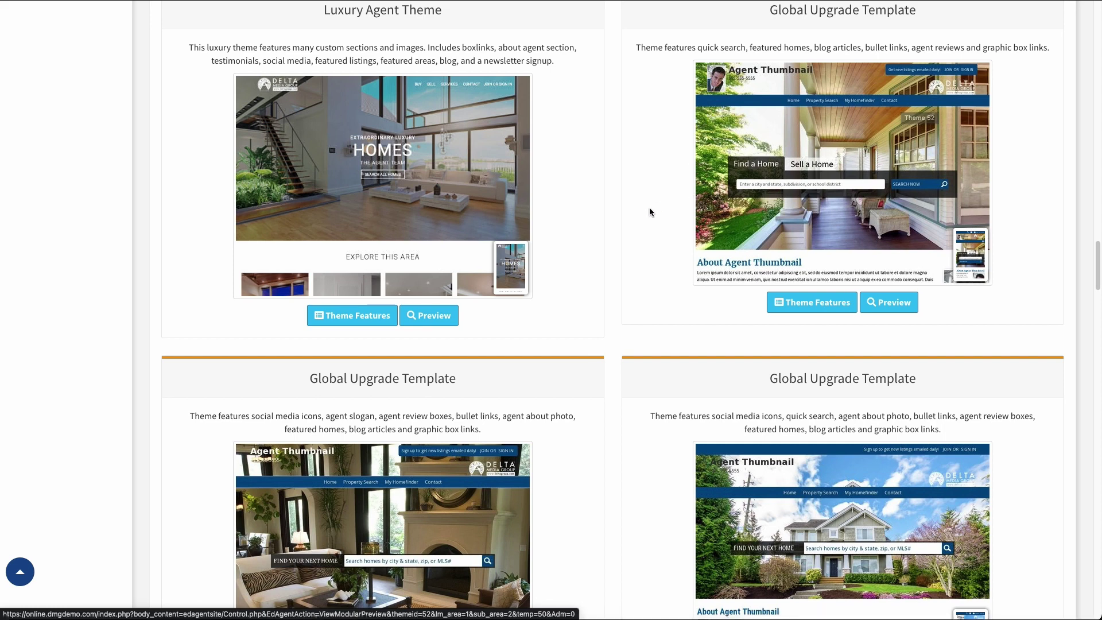
{"action": "scroll", "coordinate": [650, 208], "scroll_direction": "up", "scroll_amount": 10}
{"action": "scroll", "coordinate": [632, 201], "scroll_direction": "up", "scroll_amount": 15}
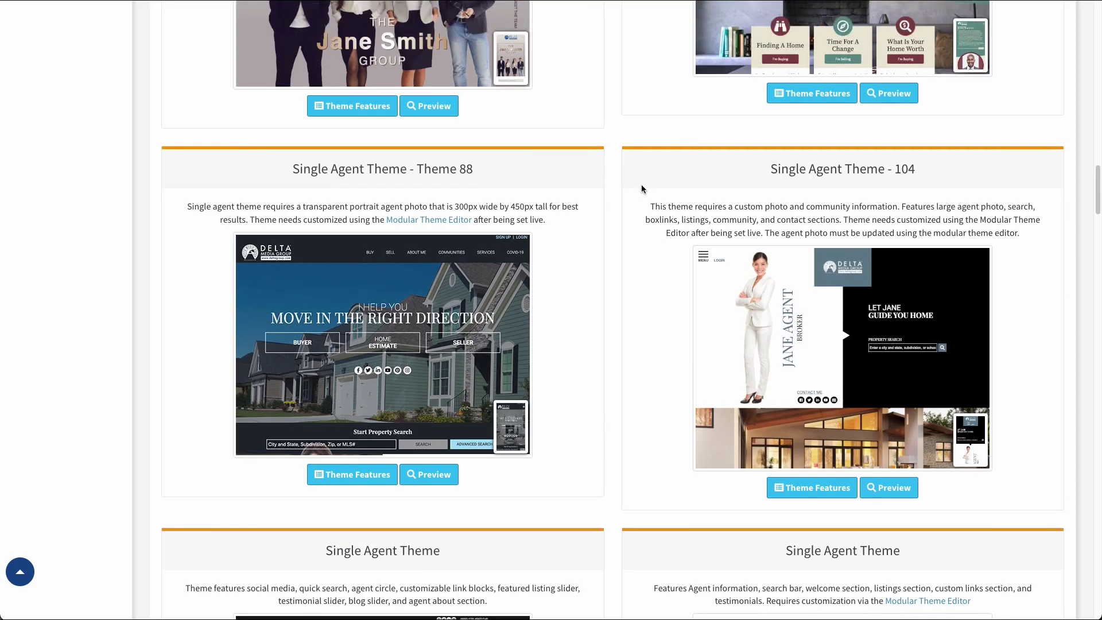
- Check the list of theme features for Upgrade Agent Theme 107, then close it
{"action": "scroll", "coordinate": [639, 196], "scroll_direction": "up", "scroll_amount": 5}
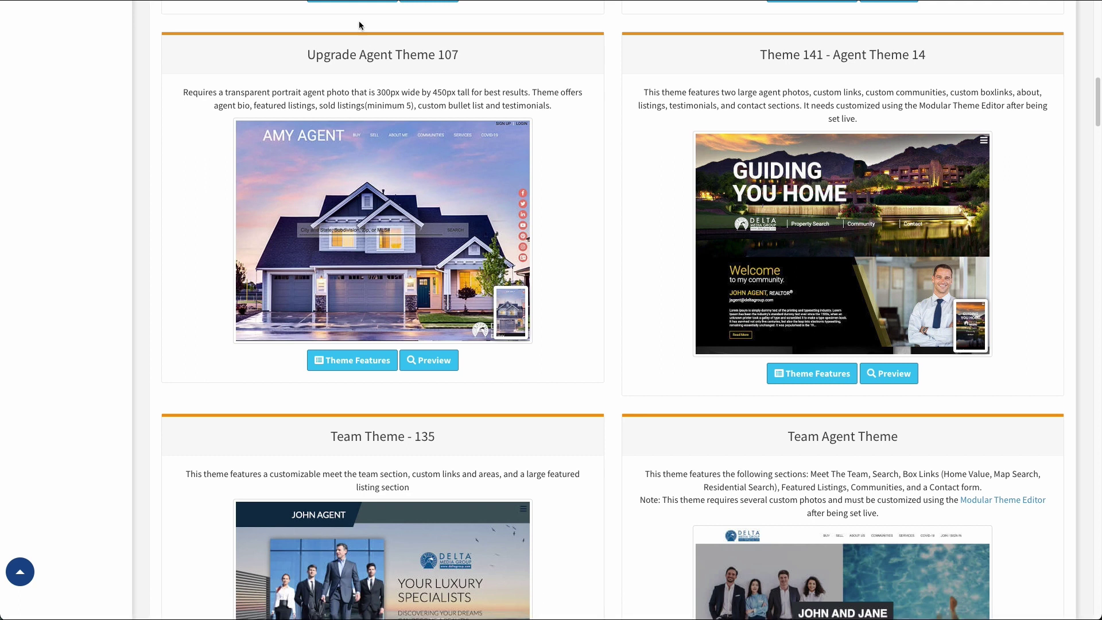
{"action": "left_click", "coordinate": [340, 366]}
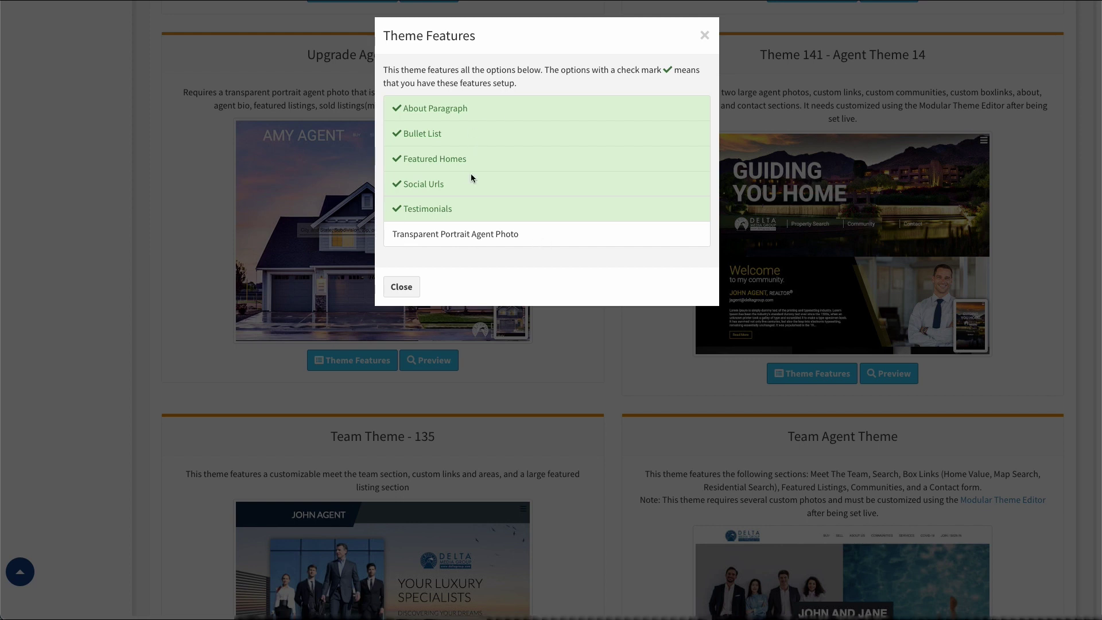
{"action": "left_click", "coordinate": [402, 287]}
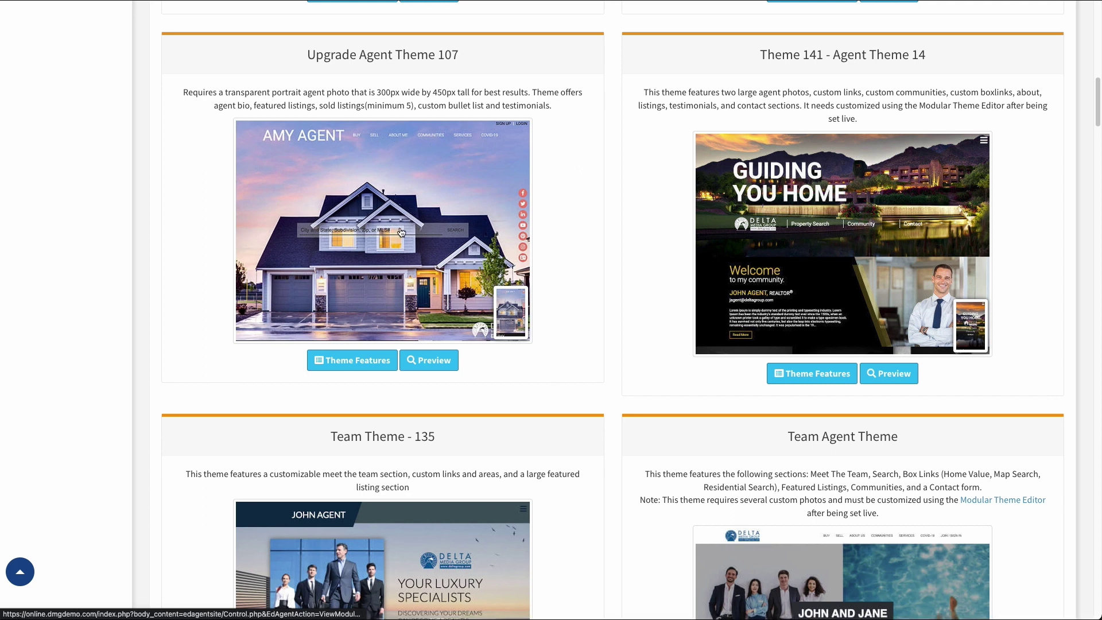
- Preview Upgrade Agent Theme 107 in desktop view and examine its header, About, Highlights and Sold Properties sections
{"action": "left_click", "coordinate": [430, 360]}
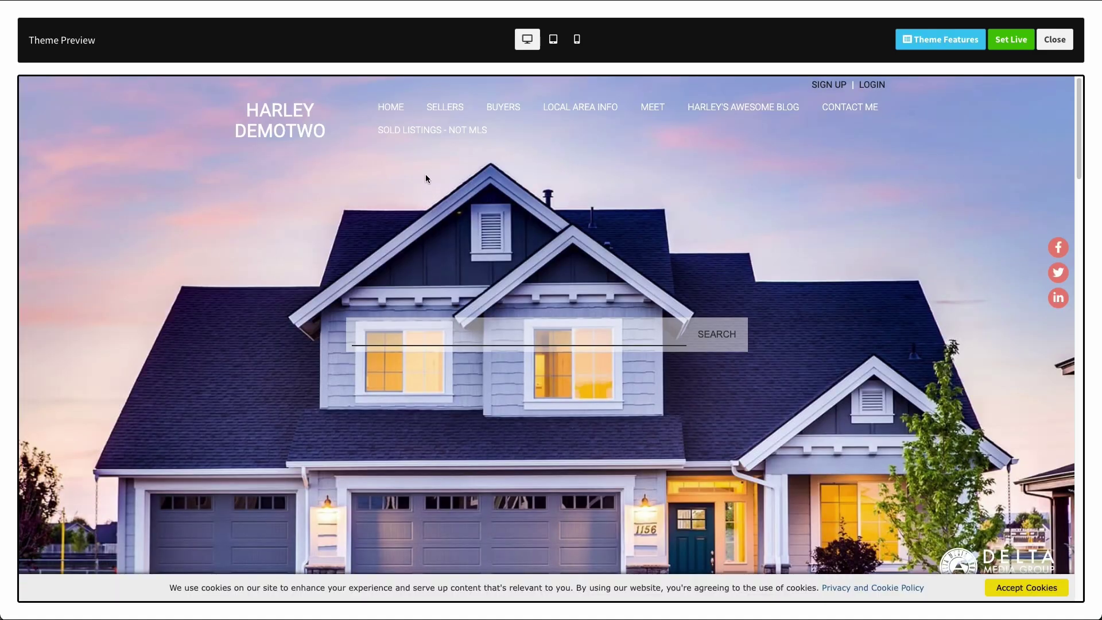
{"action": "scroll", "coordinate": [693, 377], "scroll_direction": "down", "scroll_amount": 6}
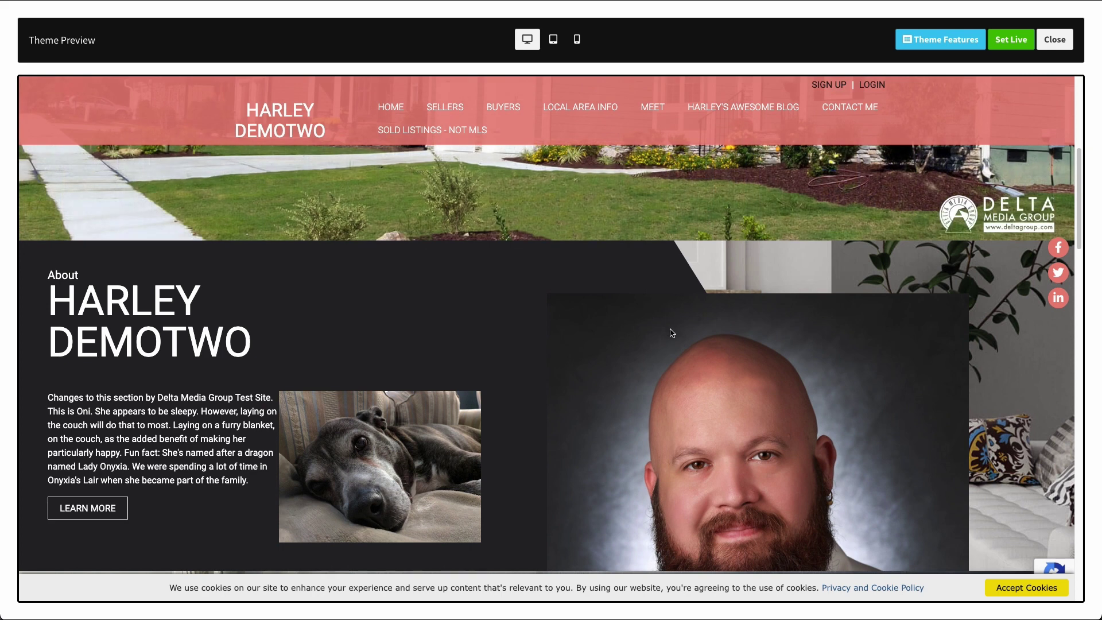
{"action": "scroll", "coordinate": [669, 323], "scroll_direction": "down", "scroll_amount": 8}
{"action": "scroll", "coordinate": [673, 329], "scroll_direction": "up", "scroll_amount": 5}
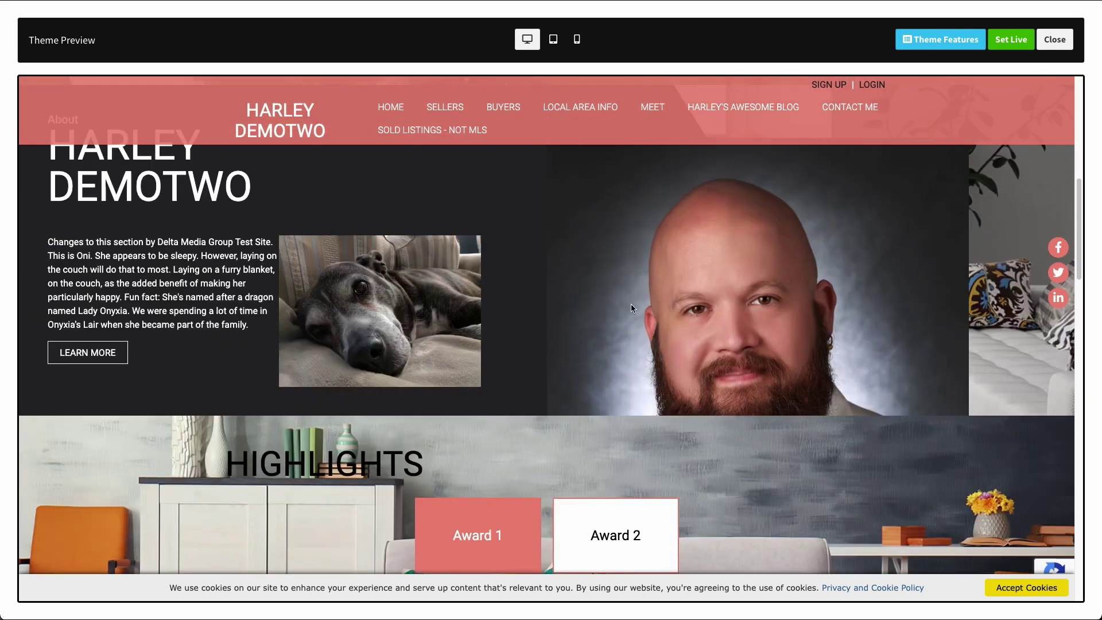
{"action": "scroll", "coordinate": [910, 298], "scroll_direction": "up", "scroll_amount": 3}
{"action": "scroll", "coordinate": [866, 379], "scroll_direction": "down", "scroll_amount": 3}
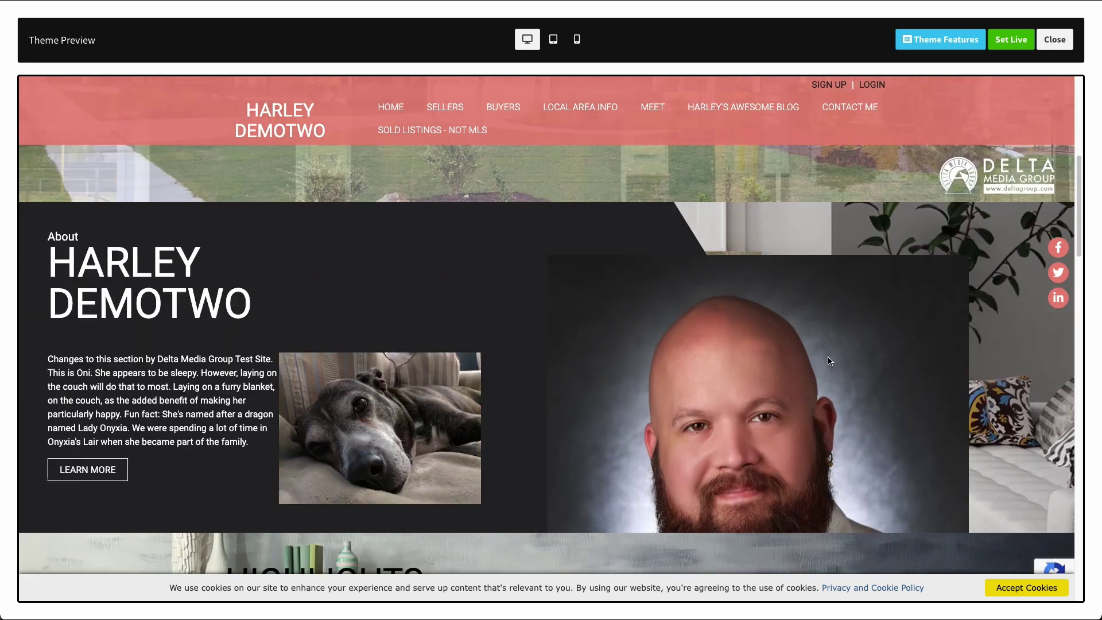
{"action": "scroll", "coordinate": [739, 330], "scroll_direction": "down", "scroll_amount": 4}
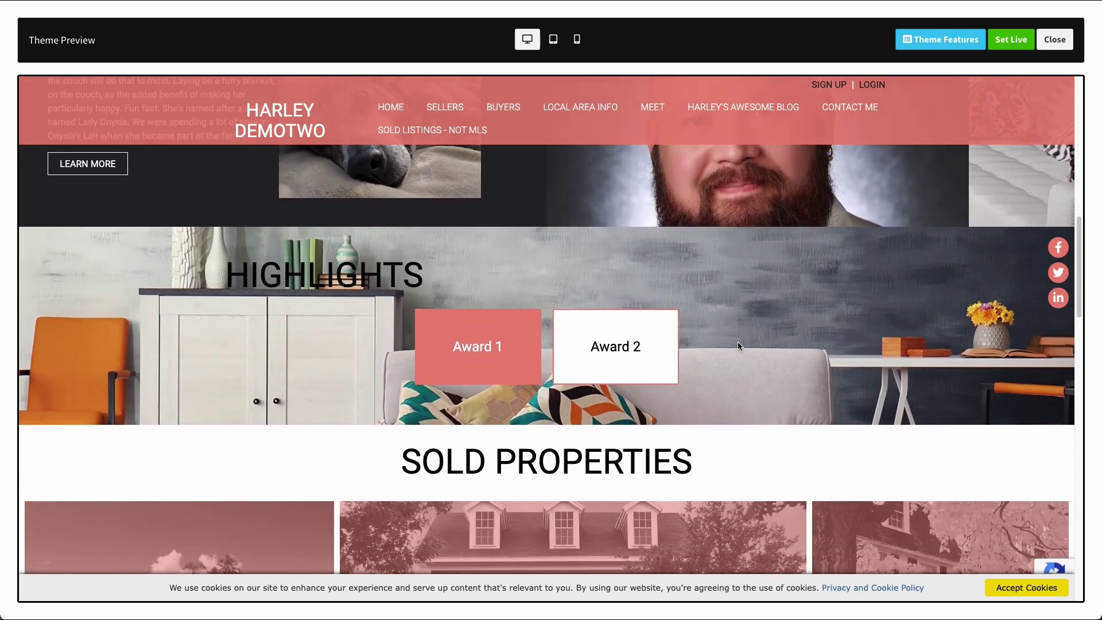
{"action": "scroll", "coordinate": [742, 347], "scroll_direction": "down", "scroll_amount": 1}
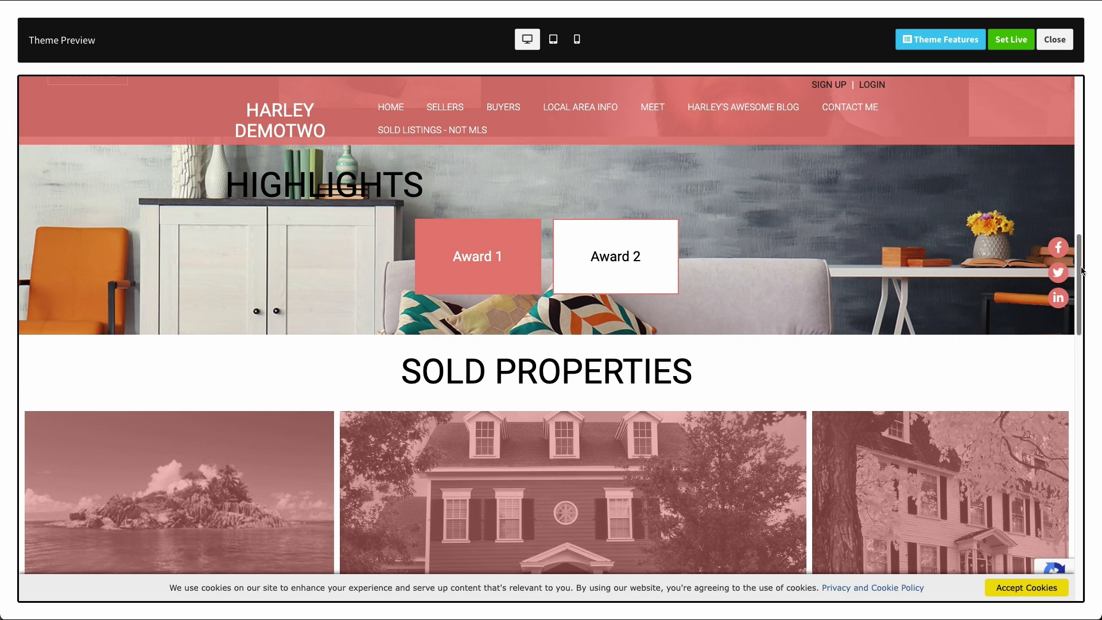
{"action": "left_click_drag", "start_coordinate": [1083, 271], "coordinate": [1053, 146]}
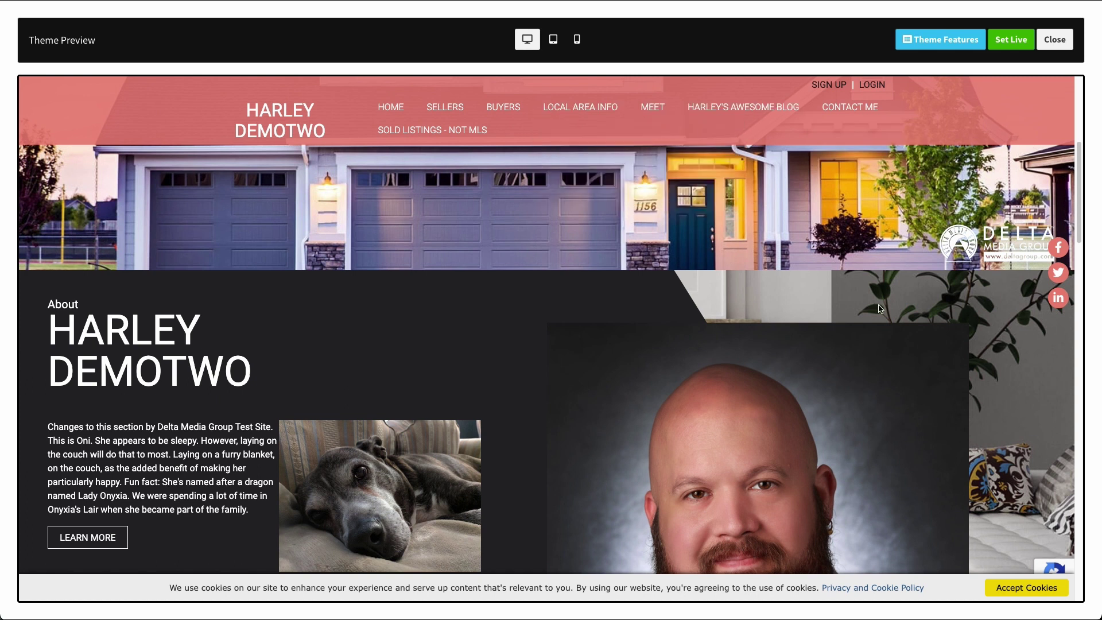
{"action": "scroll", "coordinate": [838, 305], "scroll_direction": "down", "scroll_amount": 3}
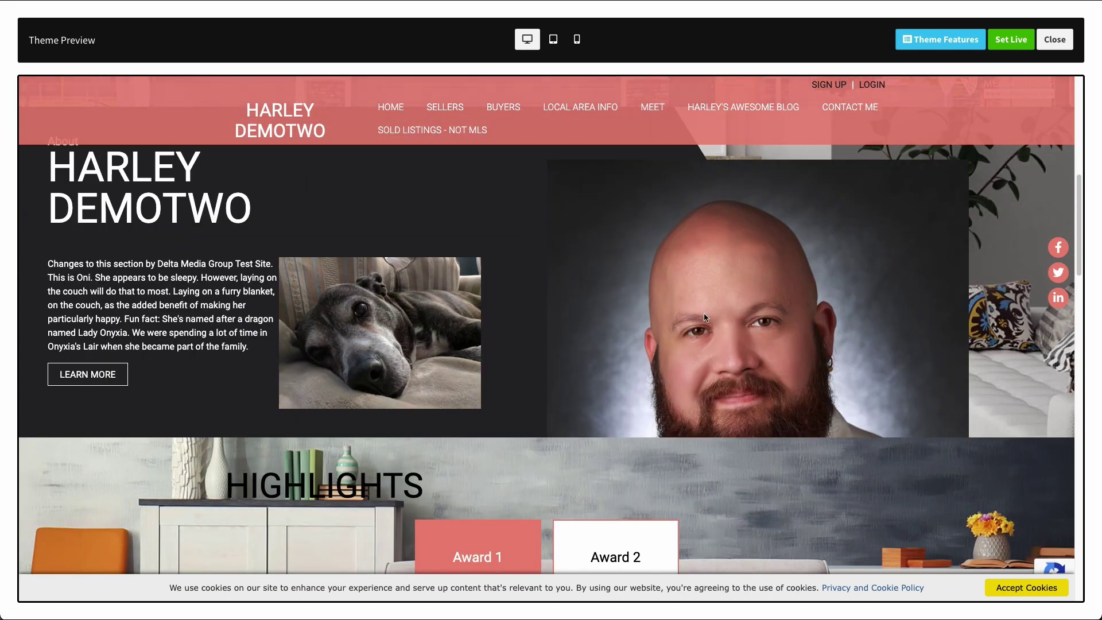
{"action": "scroll", "coordinate": [801, 333], "scroll_direction": "up", "scroll_amount": 4}
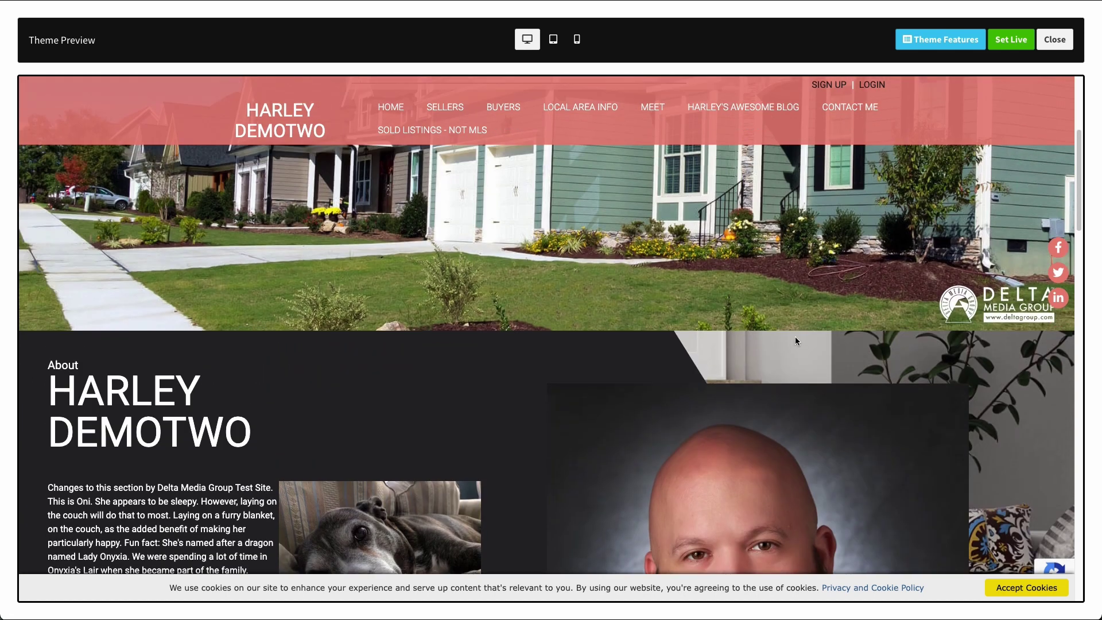
{"action": "scroll", "coordinate": [798, 348], "scroll_direction": "up", "scroll_amount": 5}
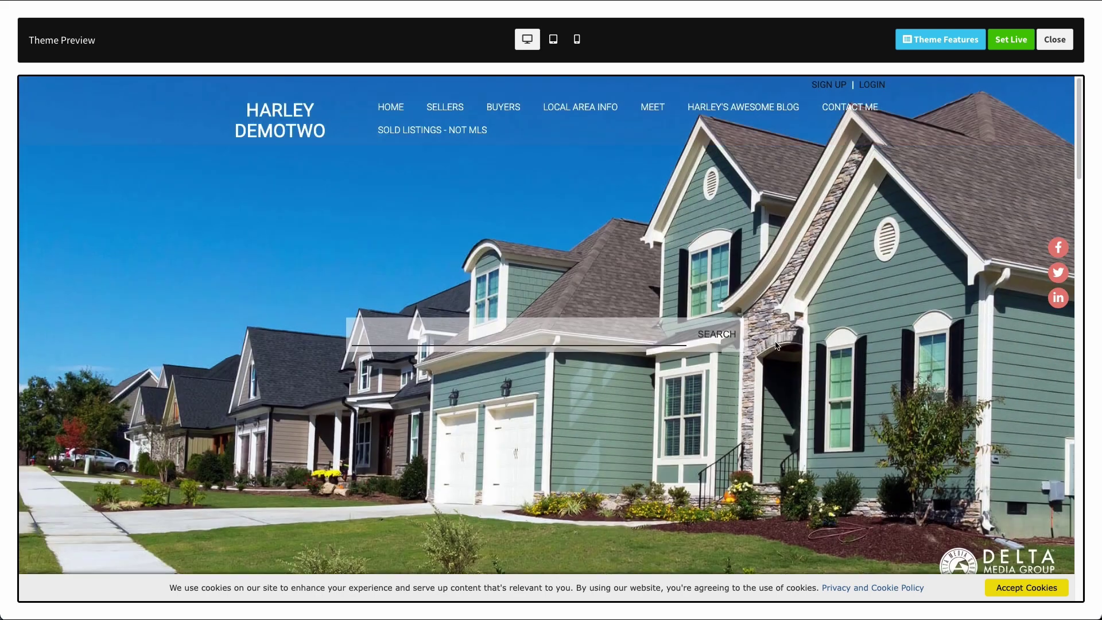
- Preview Upgrade Agent Theme 107 in tablet view and examine its header image, search and About section
{"action": "left_click", "coordinate": [555, 39]}
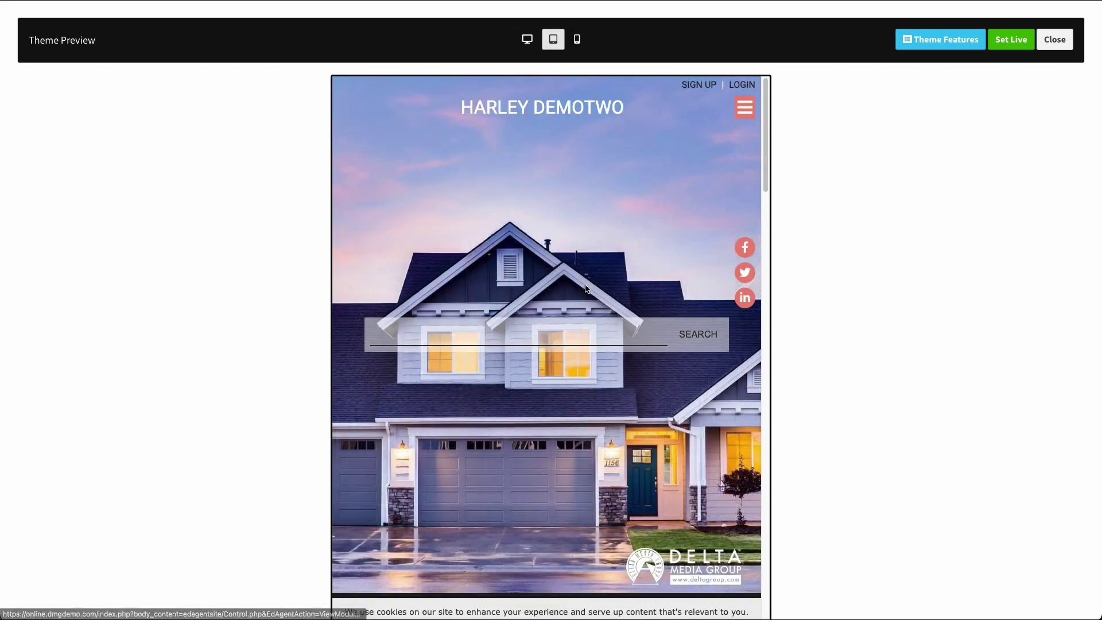
{"action": "scroll", "coordinate": [585, 287], "scroll_direction": "down", "scroll_amount": 10}
{"action": "scroll", "coordinate": [585, 292], "scroll_direction": "up", "scroll_amount": 8}
{"action": "scroll", "coordinate": [584, 291], "scroll_direction": "down", "scroll_amount": 15}
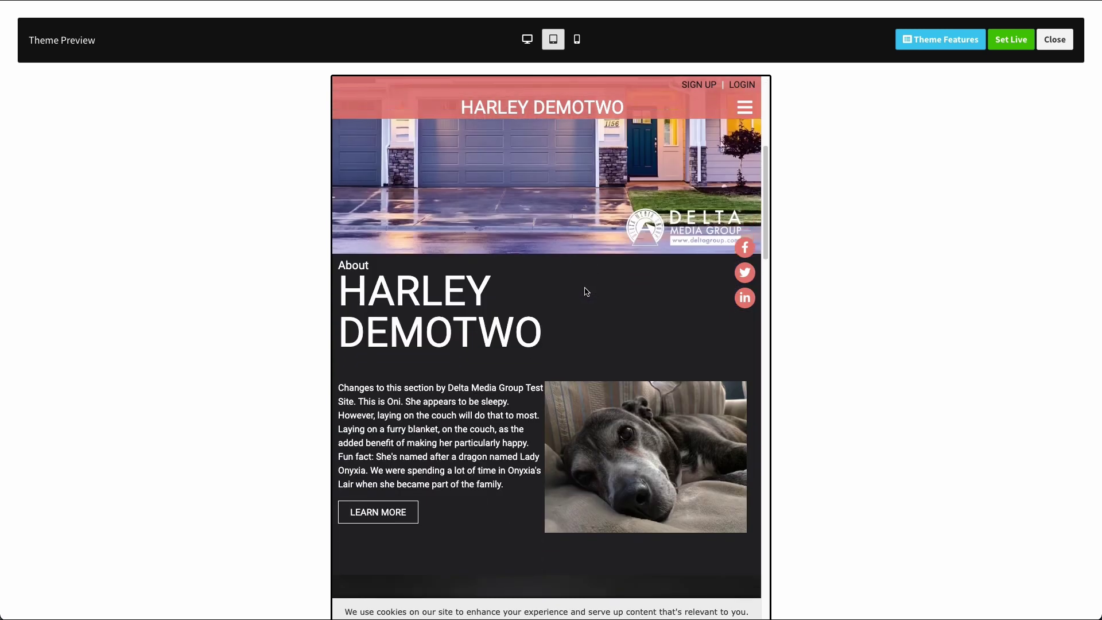
{"action": "scroll", "coordinate": [587, 293], "scroll_direction": "up", "scroll_amount": 10}
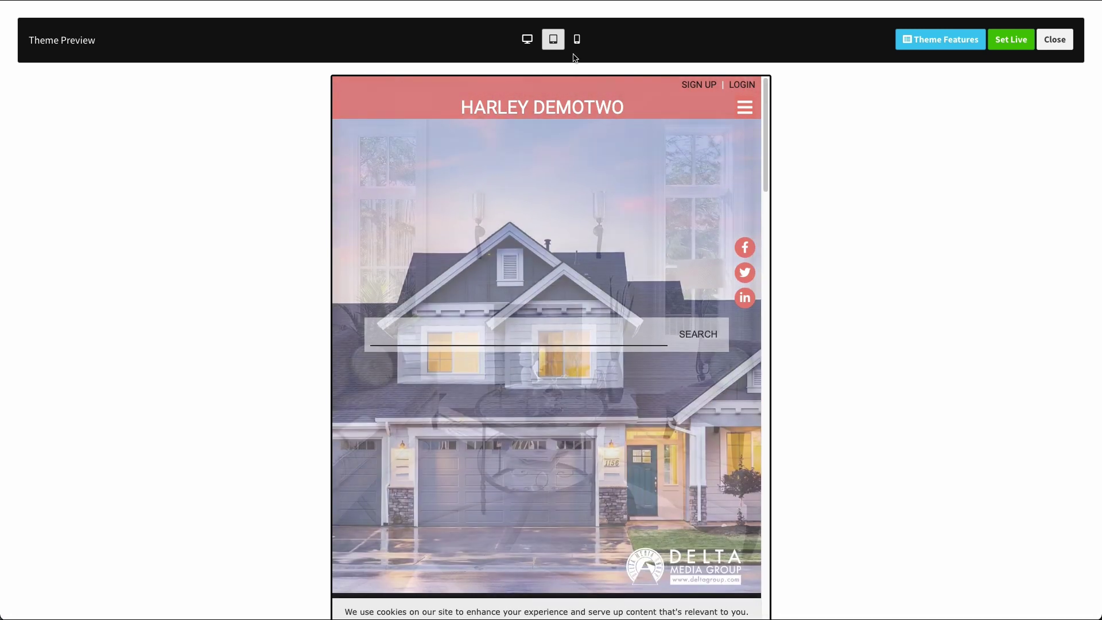
- Preview Upgrade Agent Theme 107 in mobile view and examine its About, agent photo and Highlights sections
{"action": "left_click", "coordinate": [583, 48]}
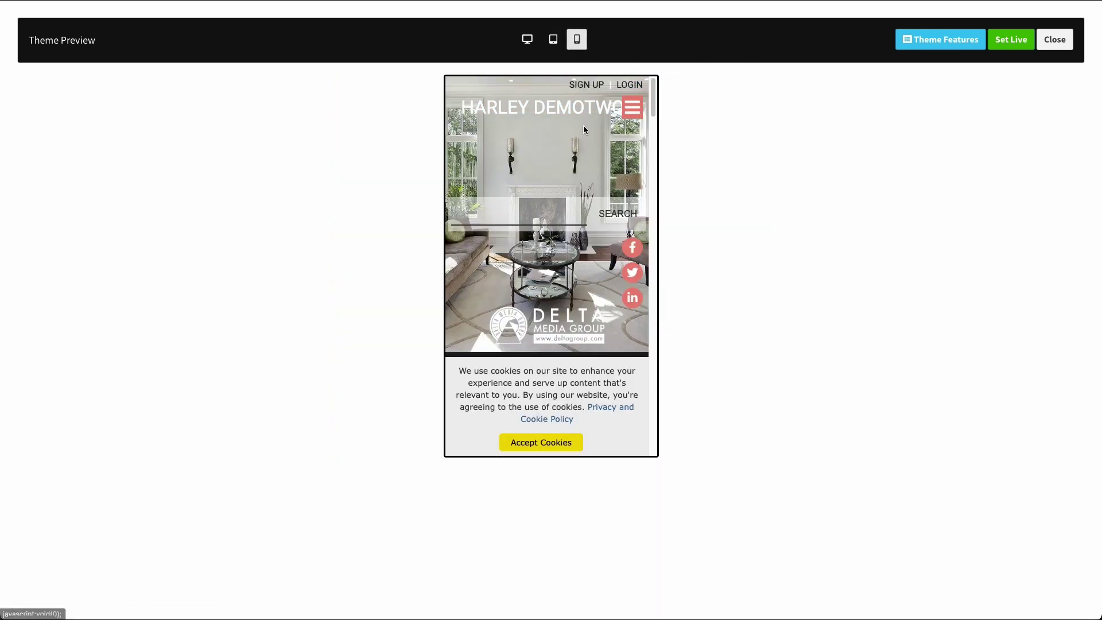
{"action": "scroll", "coordinate": [572, 136], "scroll_direction": "down", "scroll_amount": 1}
{"action": "scroll", "coordinate": [570, 132], "scroll_direction": "down", "scroll_amount": 12}
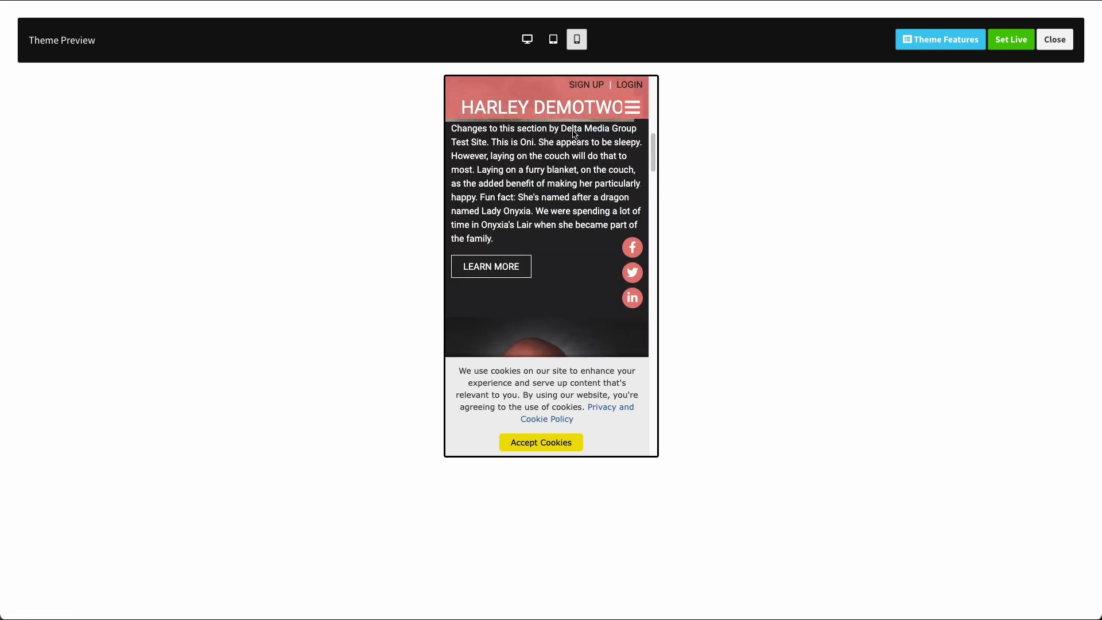
{"action": "scroll", "coordinate": [571, 131], "scroll_direction": "down", "scroll_amount": 8}
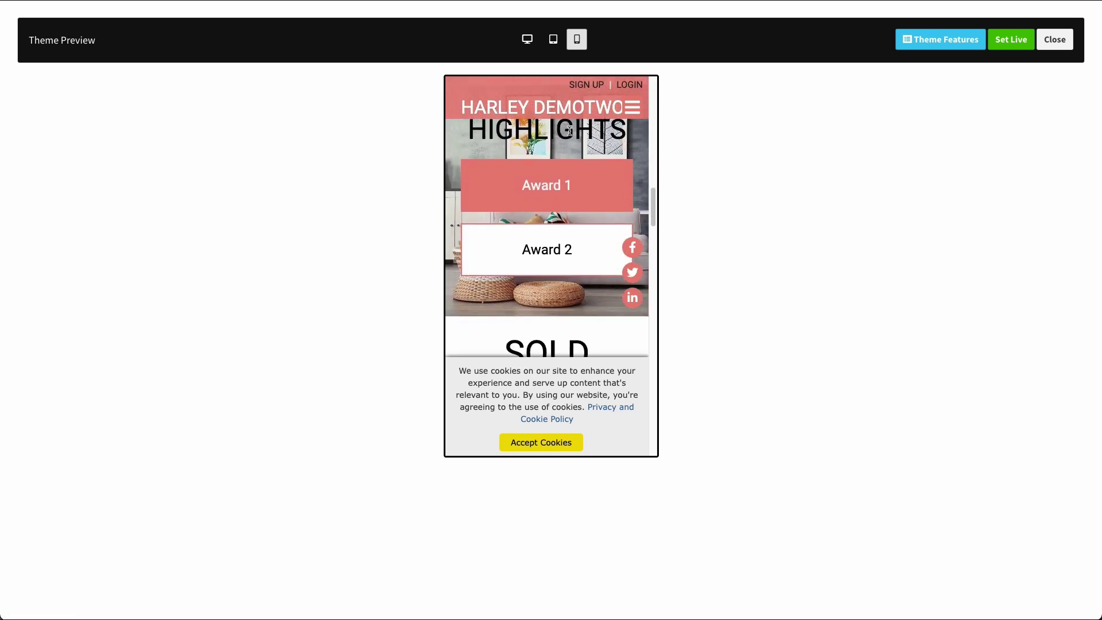
{"action": "scroll", "coordinate": [569, 135], "scroll_direction": "up", "scroll_amount": 5}
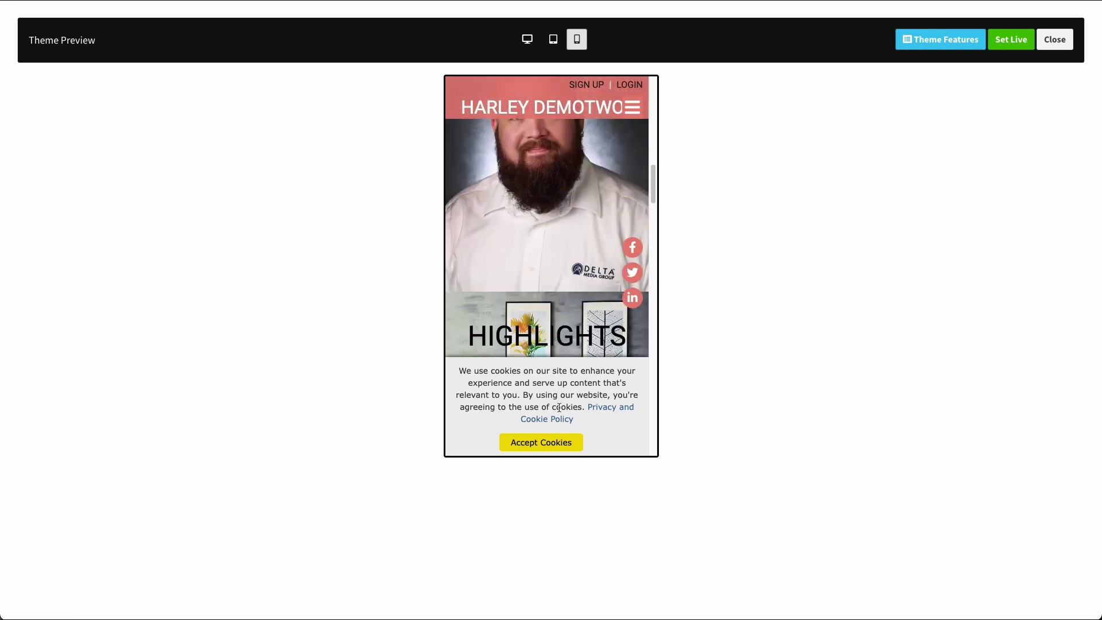
- Accept the cookie notice in the mobile preview, then view and close the site's navigation menu
{"action": "left_click", "coordinate": [545, 444]}
{"action": "scroll", "coordinate": [573, 287], "scroll_direction": "up", "scroll_amount": 4}
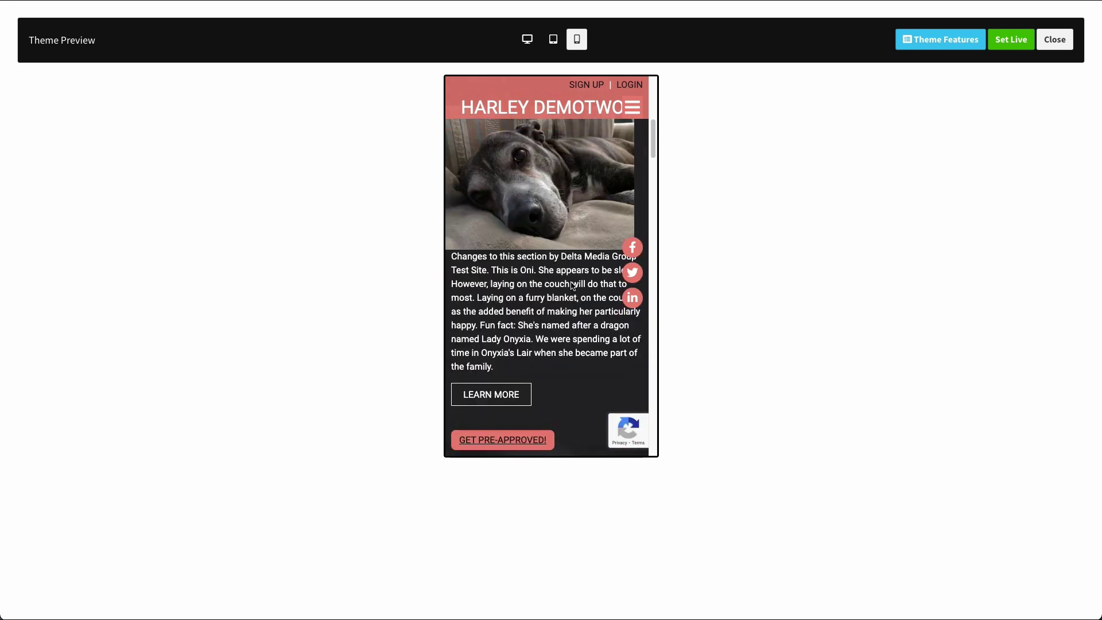
{"action": "scroll", "coordinate": [573, 285], "scroll_direction": "up", "scroll_amount": 3}
{"action": "left_click", "coordinate": [634, 108]}
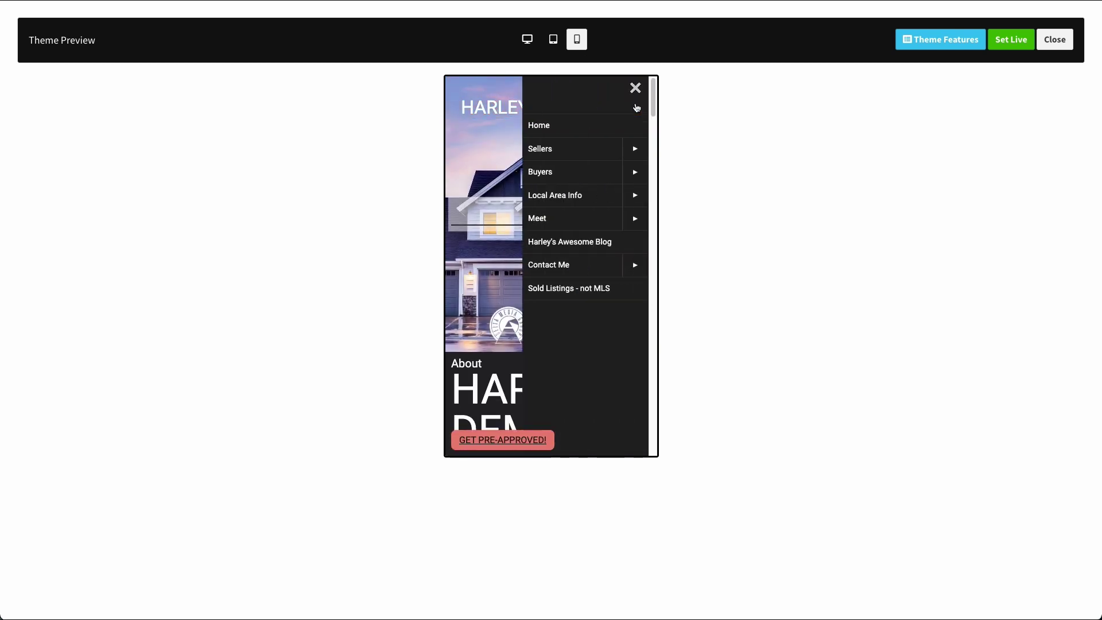
{"action": "left_click", "coordinate": [636, 89]}
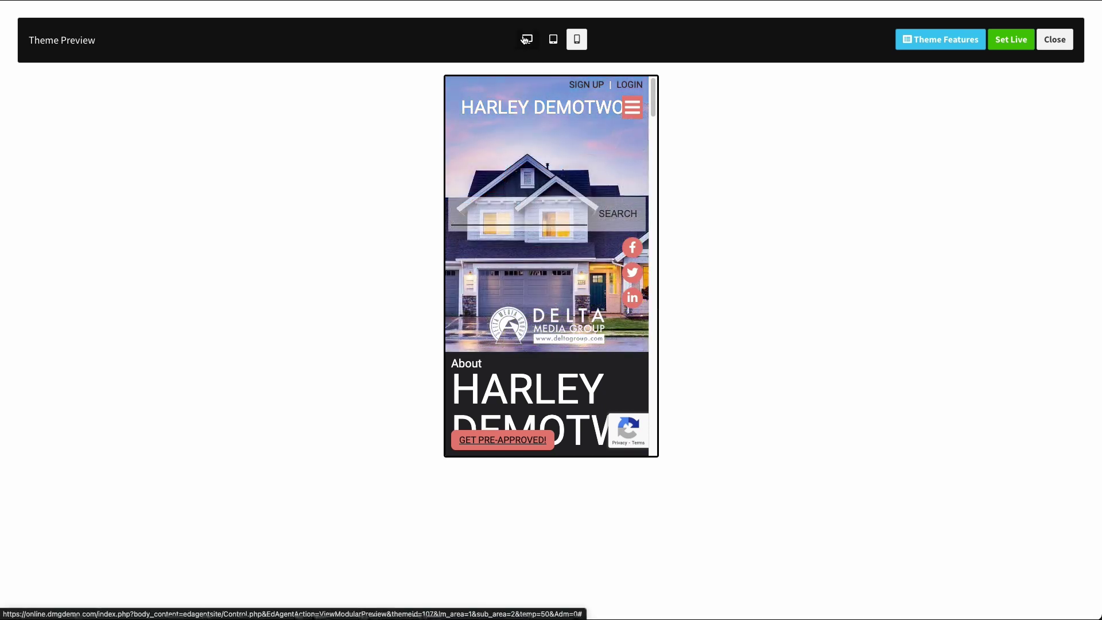
- Return the preview to desktop view and set Upgrade Agent Theme 107 live on the agent website
{"action": "left_click", "coordinate": [527, 40]}
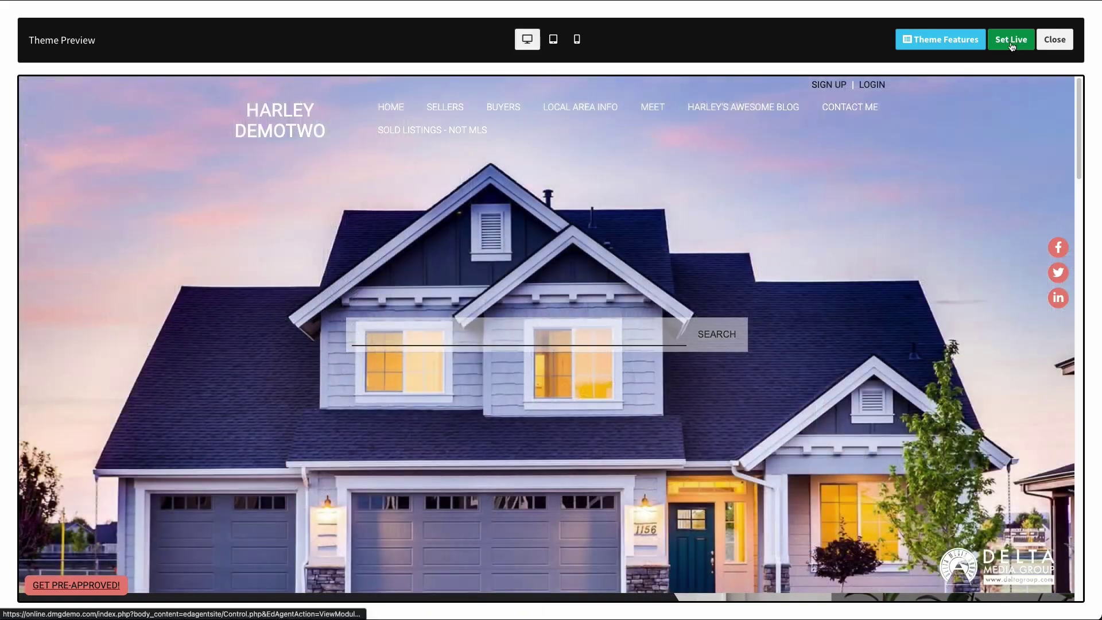
{"action": "left_click", "coordinate": [1012, 43]}
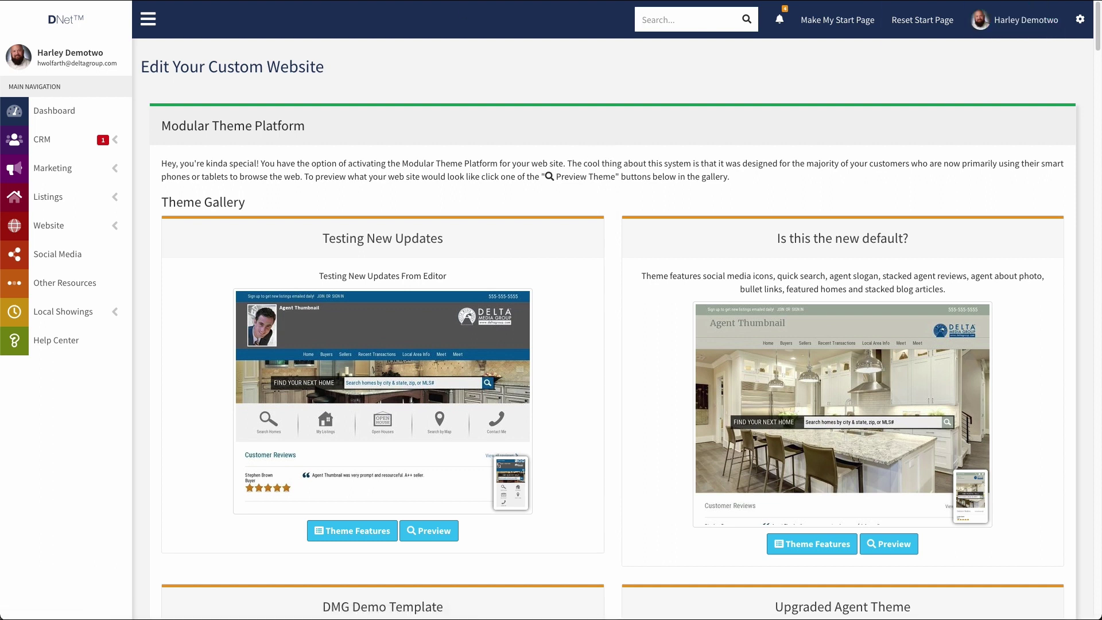
- Preview the live agent website from the agent's profile page, and close the preview
{"action": "left_click", "coordinate": [1025, 22]}
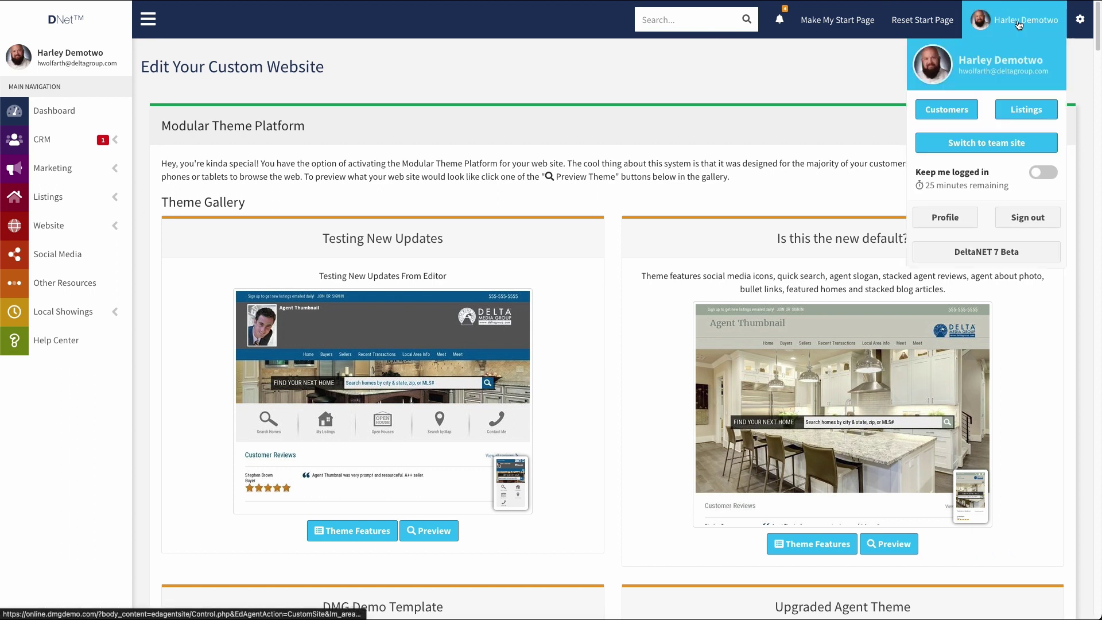
{"action": "left_click", "coordinate": [947, 219]}
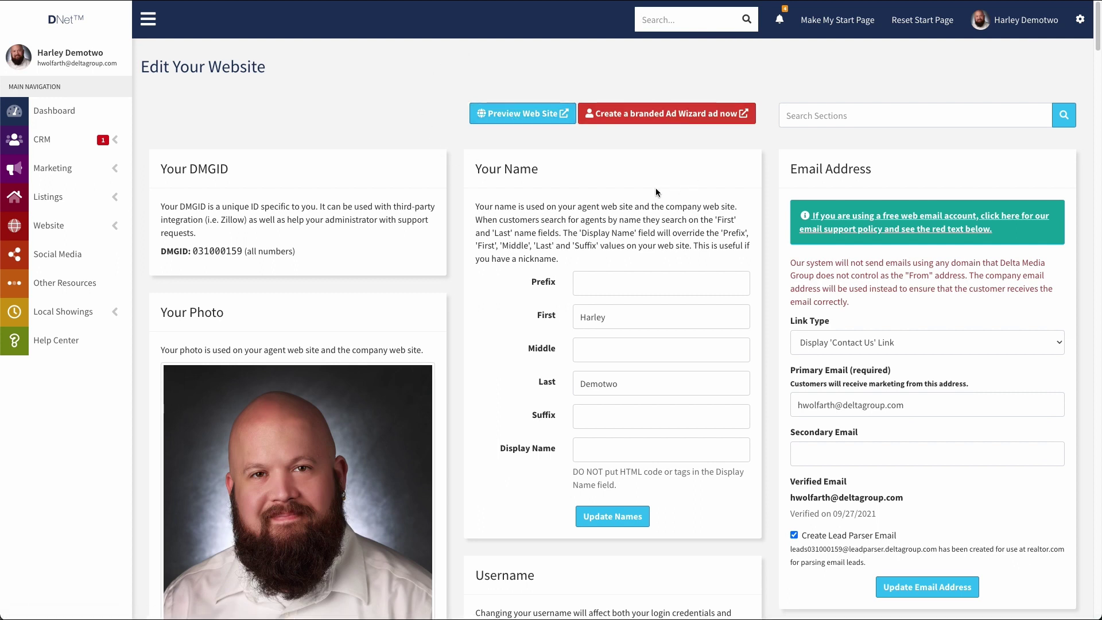
{"action": "left_click", "coordinate": [556, 122]}
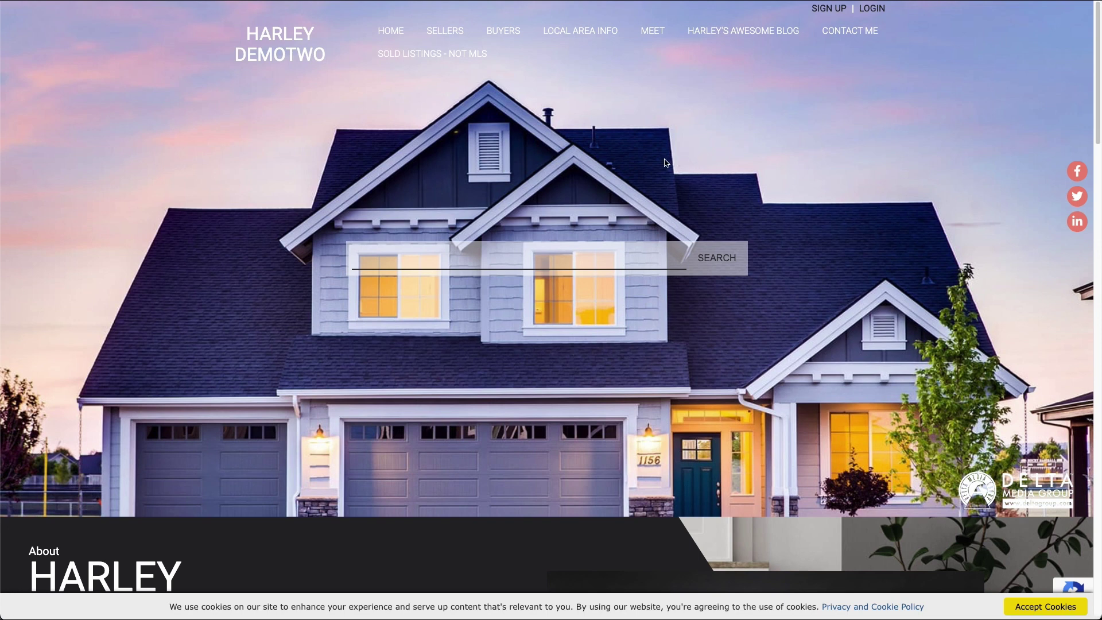
{"action": "key", "text": "super+w"}
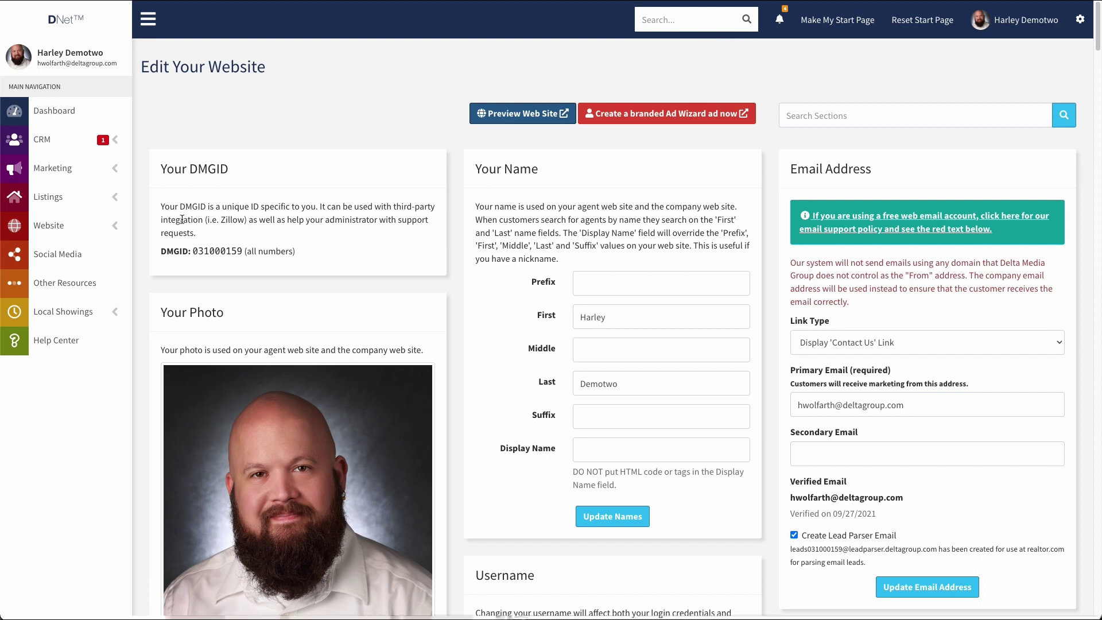
- Open the Modular Theme Editor for the website and set the theme's Primary Color to red #e52305
{"action": "left_click", "coordinate": [116, 227]}
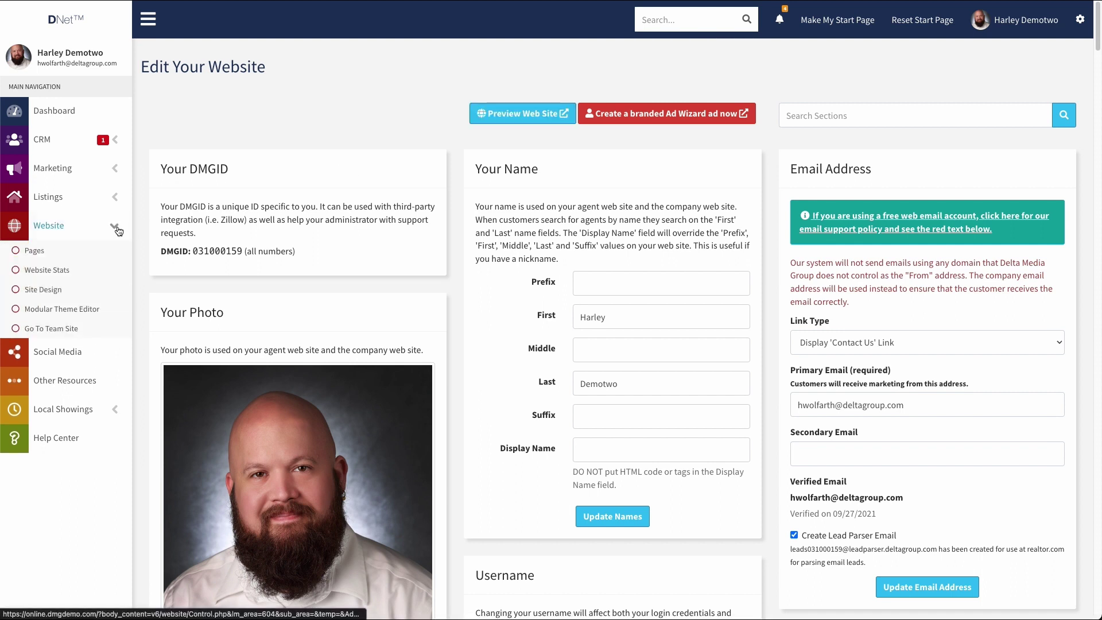
{"action": "left_click", "coordinate": [73, 310]}
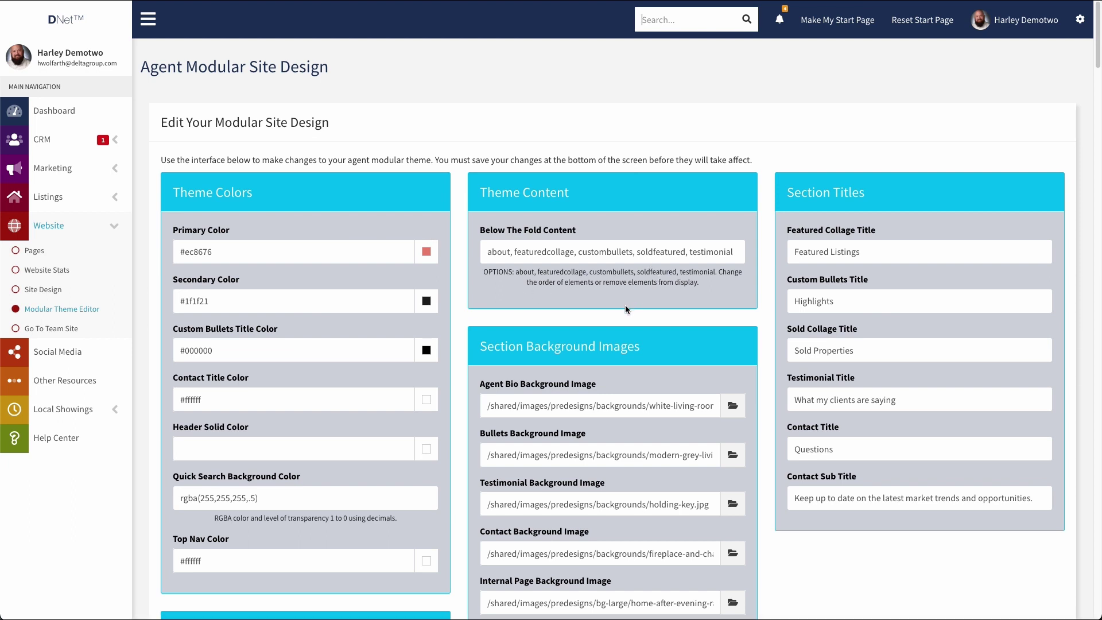
{"action": "scroll", "coordinate": [463, 338], "scroll_direction": "down", "scroll_amount": 1}
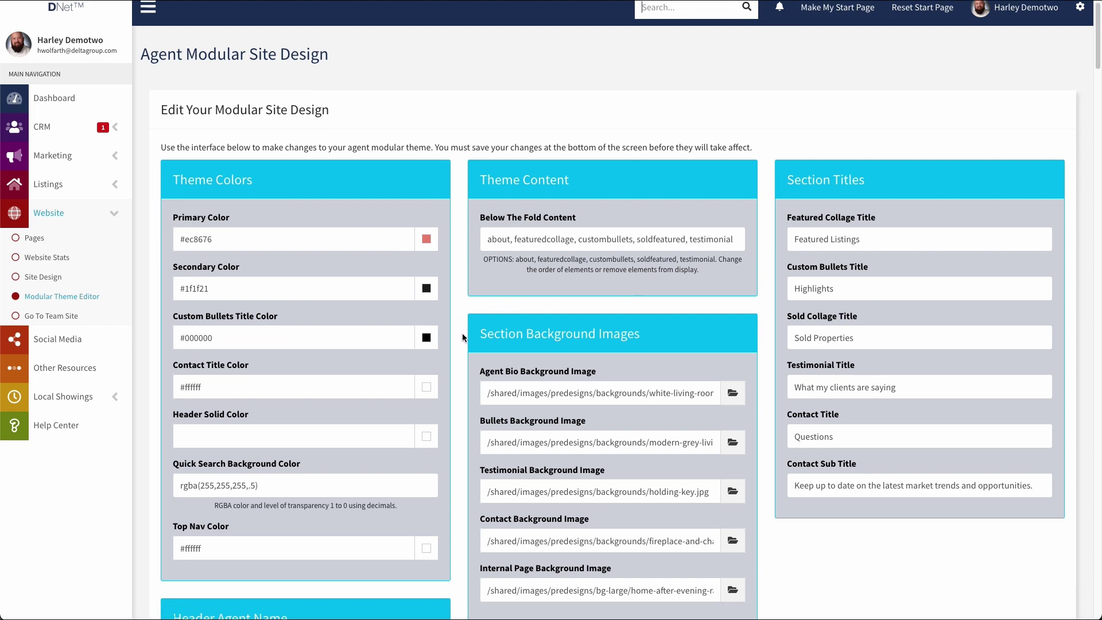
{"action": "scroll", "coordinate": [462, 338], "scroll_direction": "down", "scroll_amount": 2}
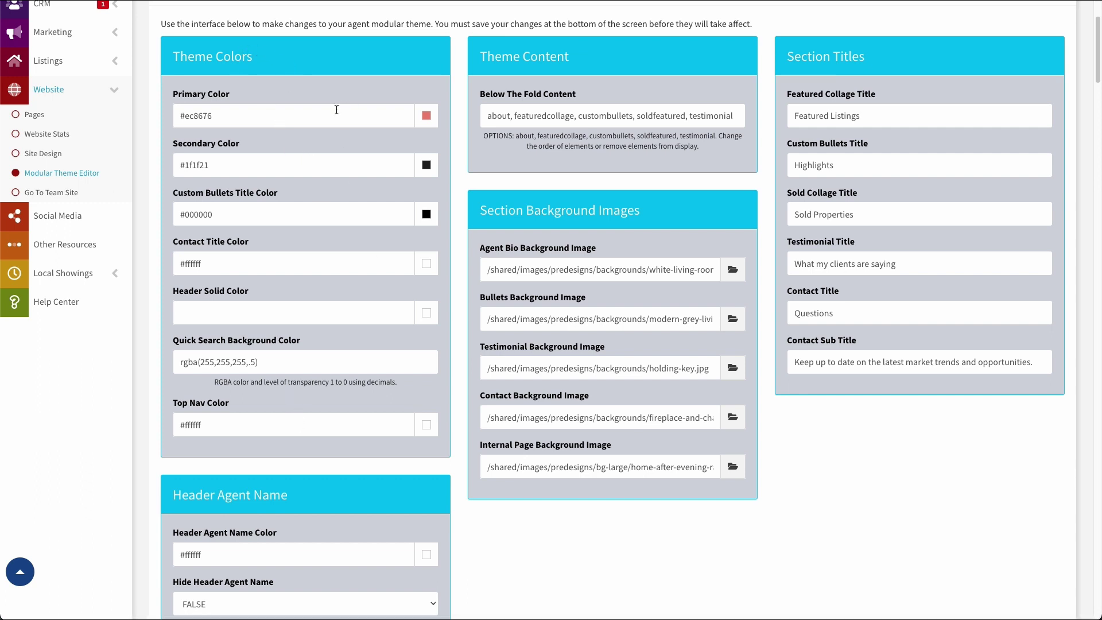
{"action": "left_click", "coordinate": [215, 116]}
{"action": "left_click", "coordinate": [427, 117]}
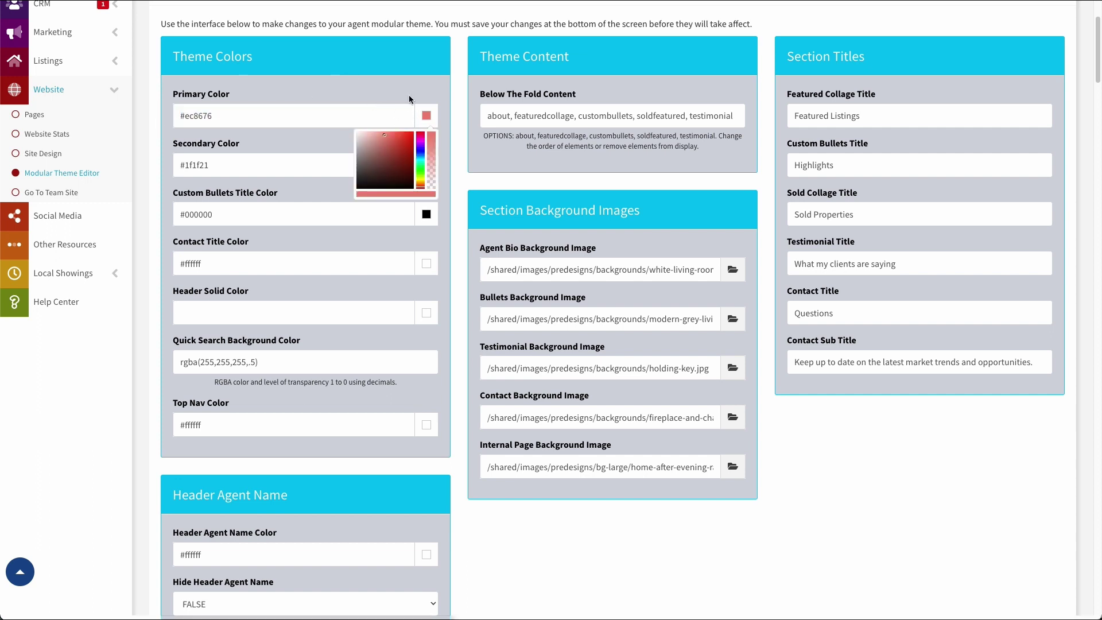
{"action": "left_click", "coordinate": [413, 138]}
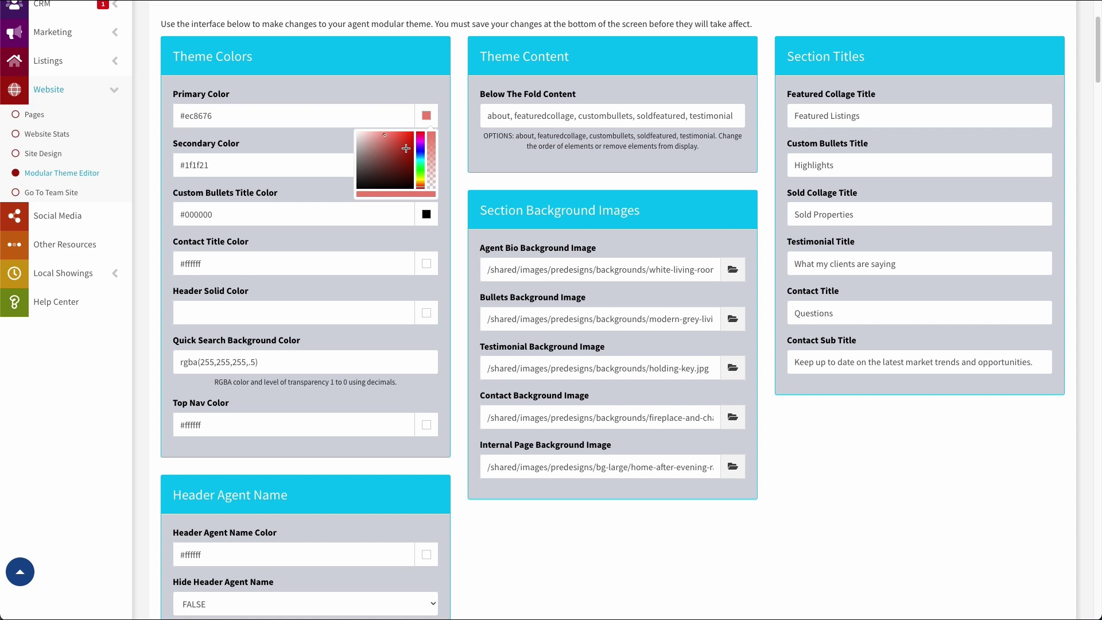
{"action": "left_click", "coordinate": [430, 98]}
- Try setting Hide Header Agent Name to TRUE and return it to FALSE
{"action": "scroll", "coordinate": [428, 123], "scroll_direction": "down", "scroll_amount": 2}
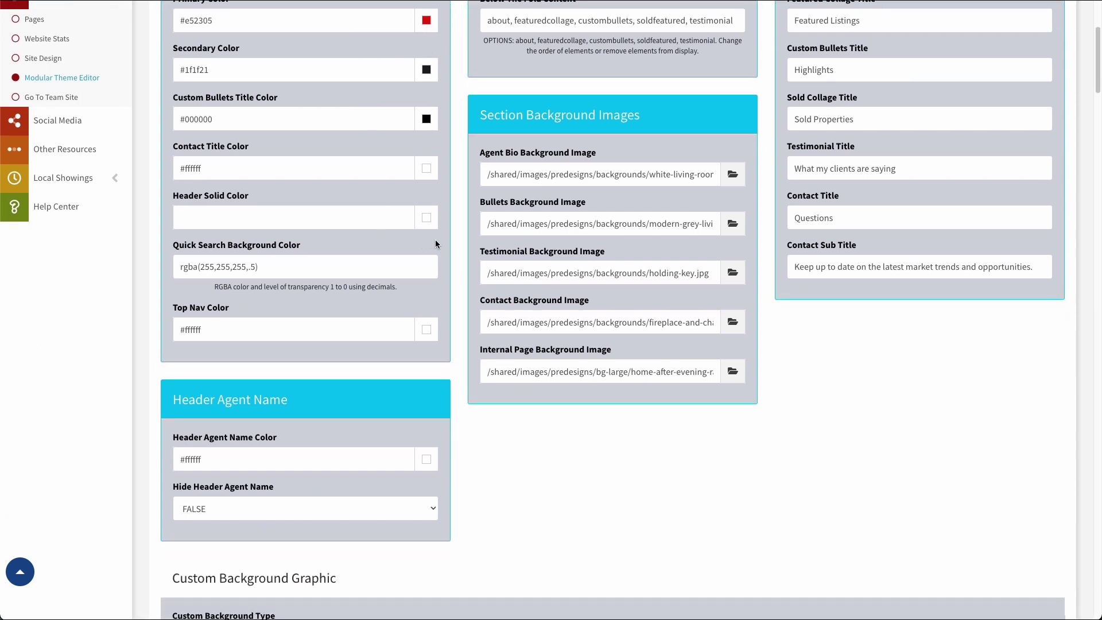
{"action": "scroll", "coordinate": [434, 242], "scroll_direction": "down", "scroll_amount": 1}
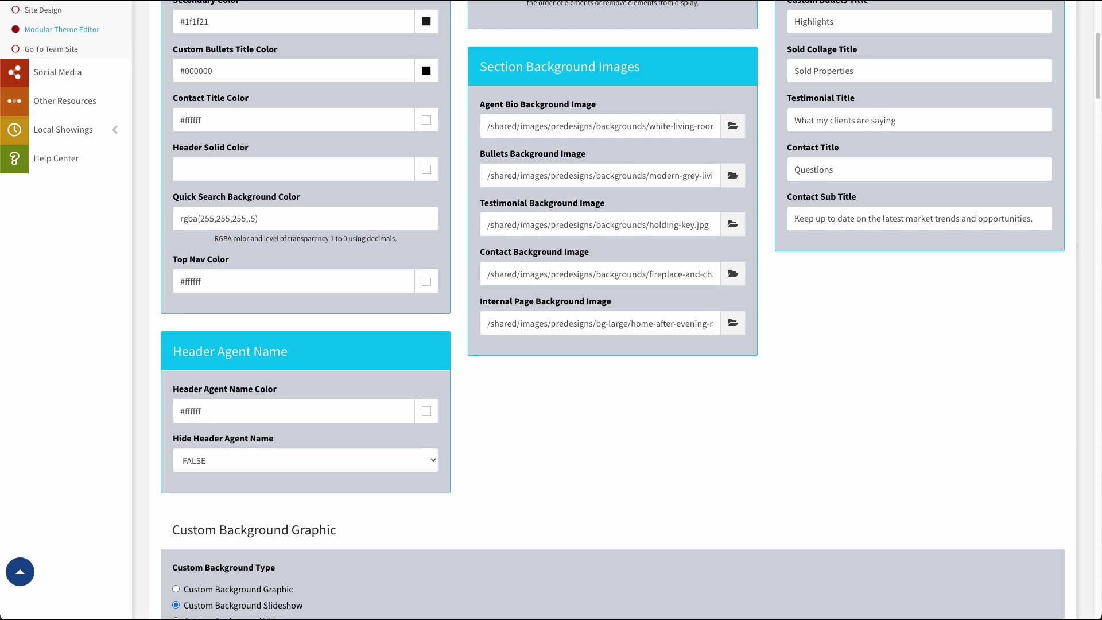
{"action": "left_click", "coordinate": [213, 463]}
{"action": "left_click", "coordinate": [214, 447]}
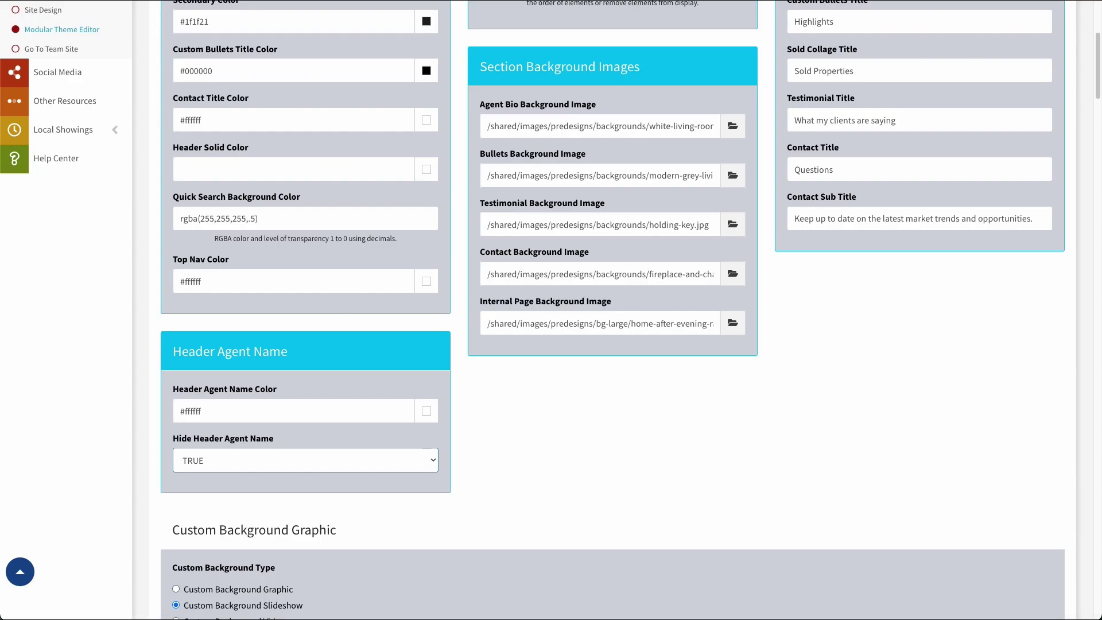
{"action": "left_click", "coordinate": [405, 459]}
{"action": "left_click", "coordinate": [370, 474]}
- Copy the testimonial entry at the end of Below The Fold Content and delete it from that place
{"action": "scroll", "coordinate": [569, 380], "scroll_direction": "up", "scroll_amount": 5}
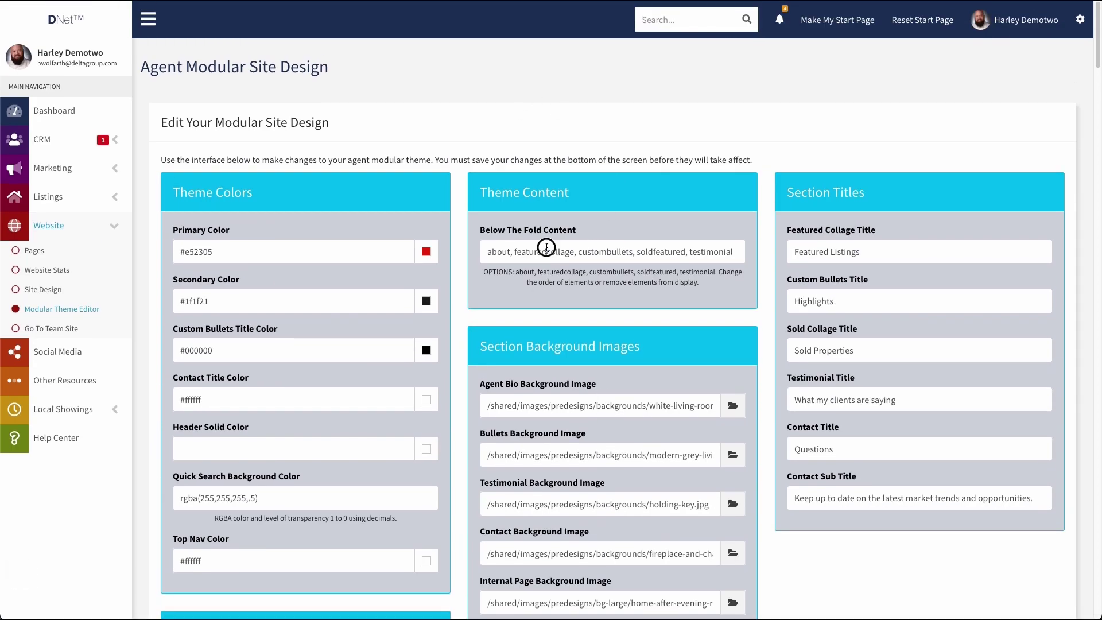
{"action": "left_click", "coordinate": [546, 252]}
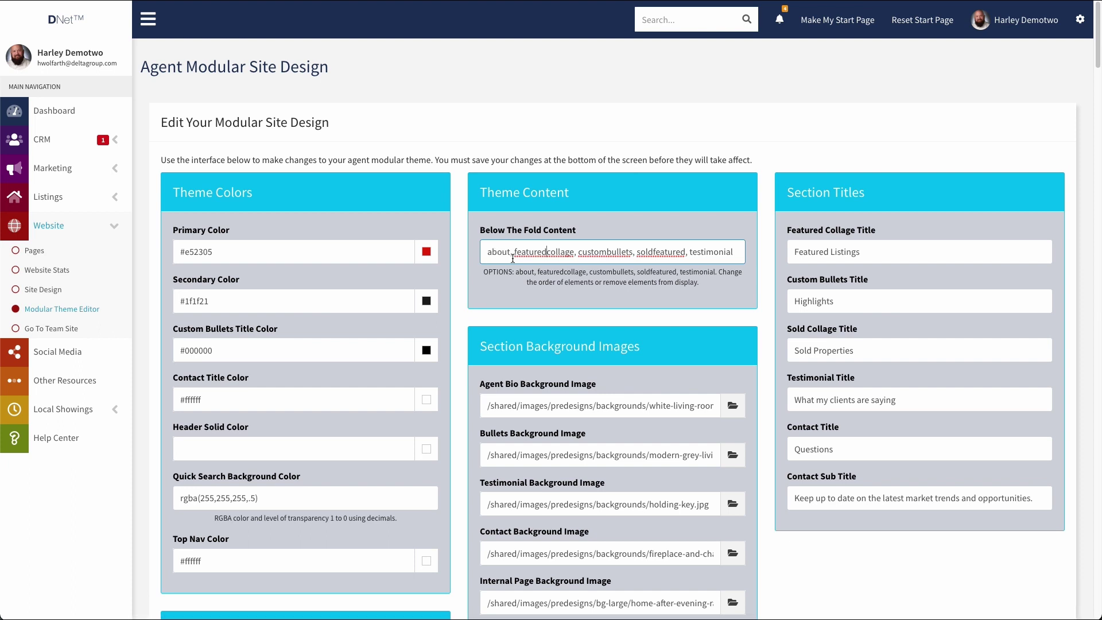
{"action": "double_click", "coordinate": [662, 251]}
{"action": "double_click", "coordinate": [710, 251]}
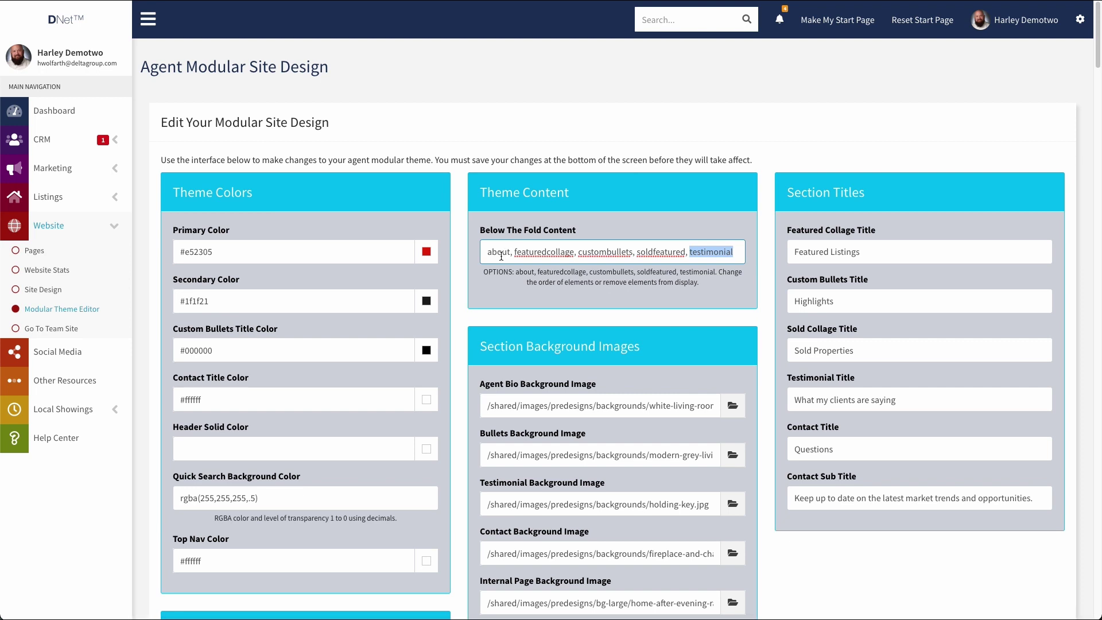
{"action": "key", "text": "Left"}
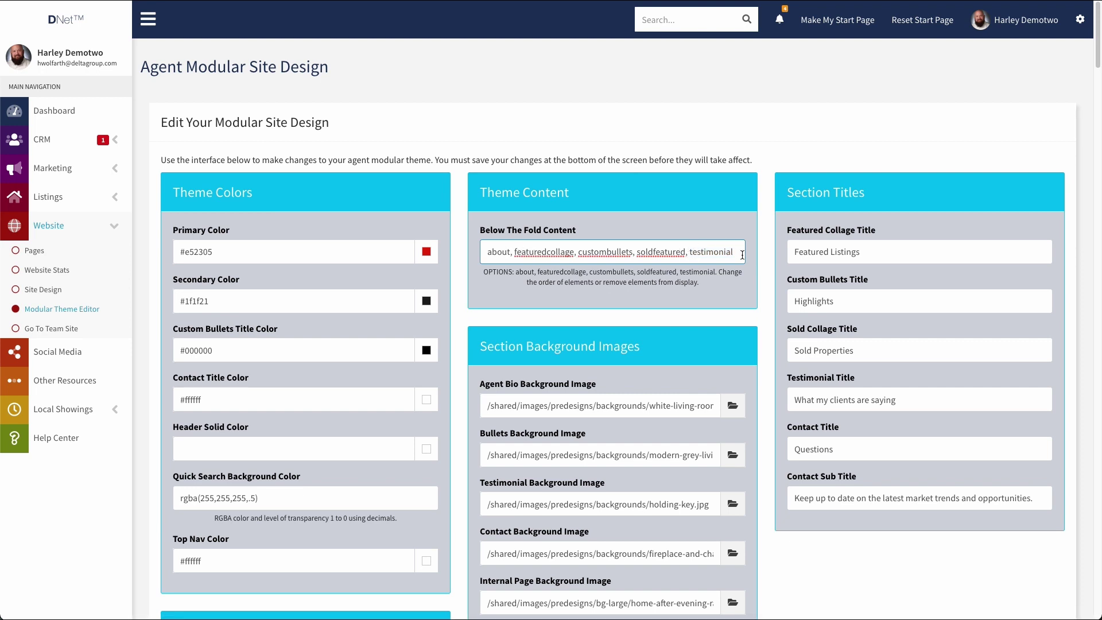
{"action": "key", "text": "shift+End"}
{"action": "key", "text": "ctrl+c"}
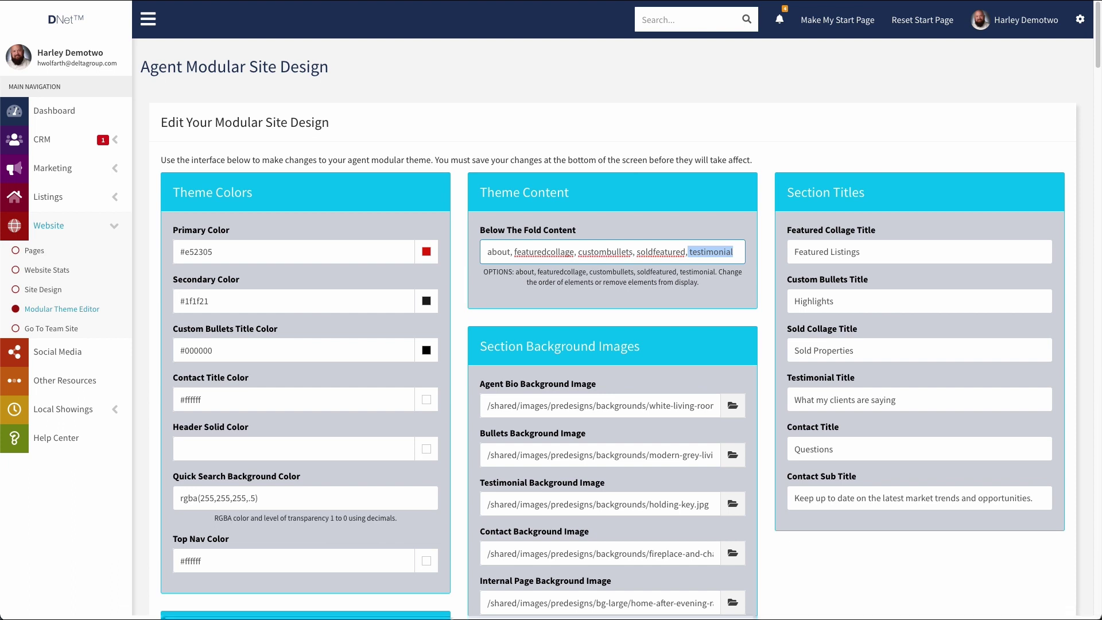
{"action": "key", "text": "BackSpace"}
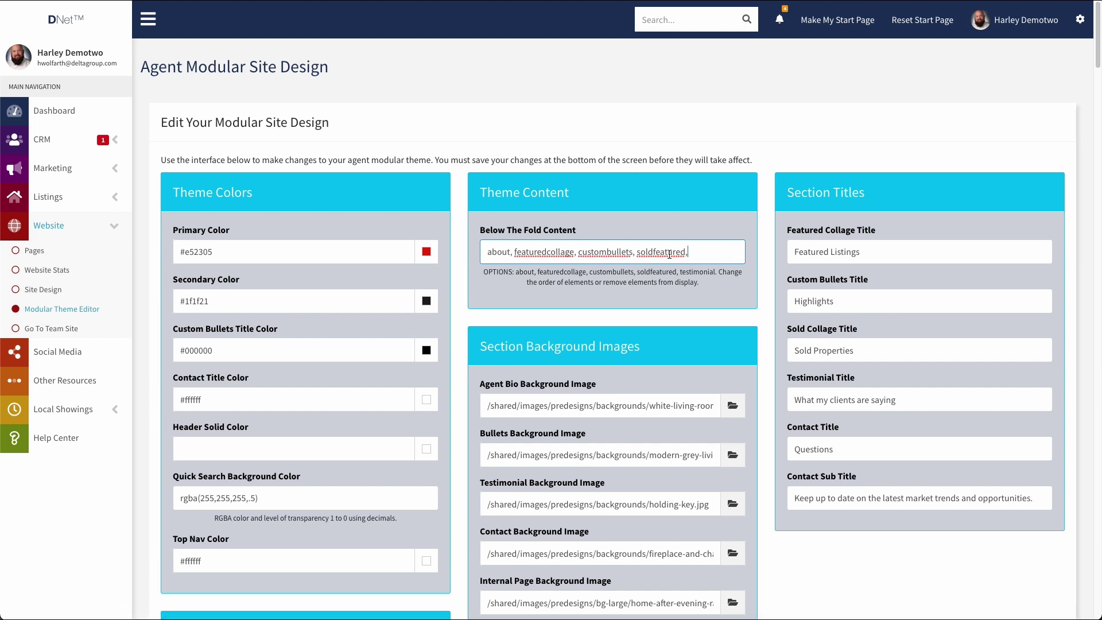
- Paste testimonial after about in Below The Fold Content, add its comma, and remove the trailing comma and extra space
{"action": "left_click", "coordinate": [512, 253]}
{"action": "key", "text": "ctrl+v"}
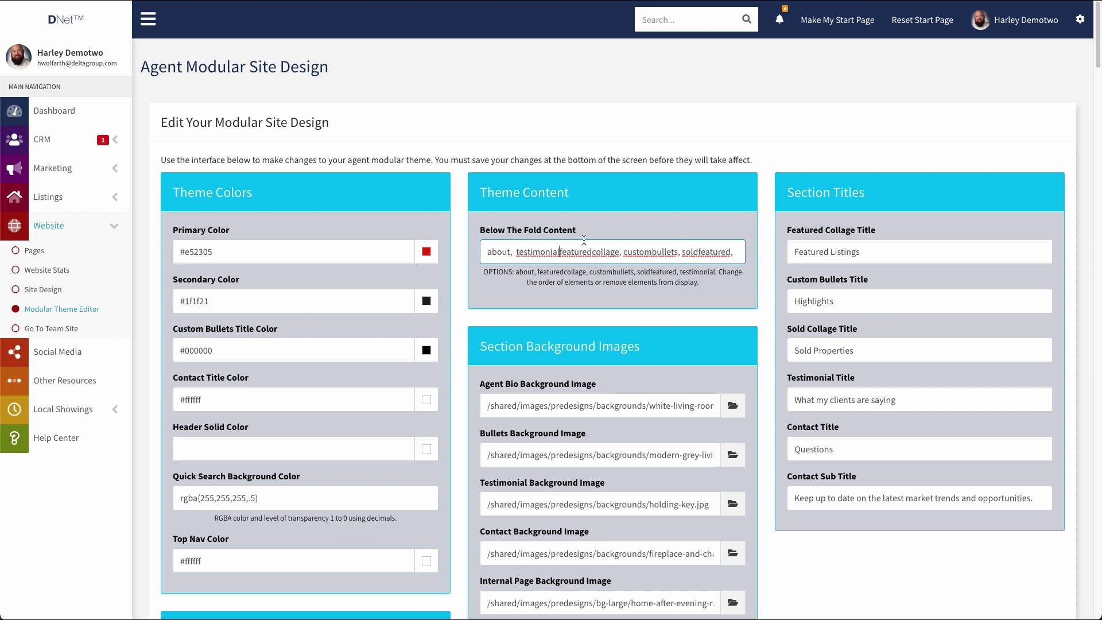
{"action": "type", "text": ","}
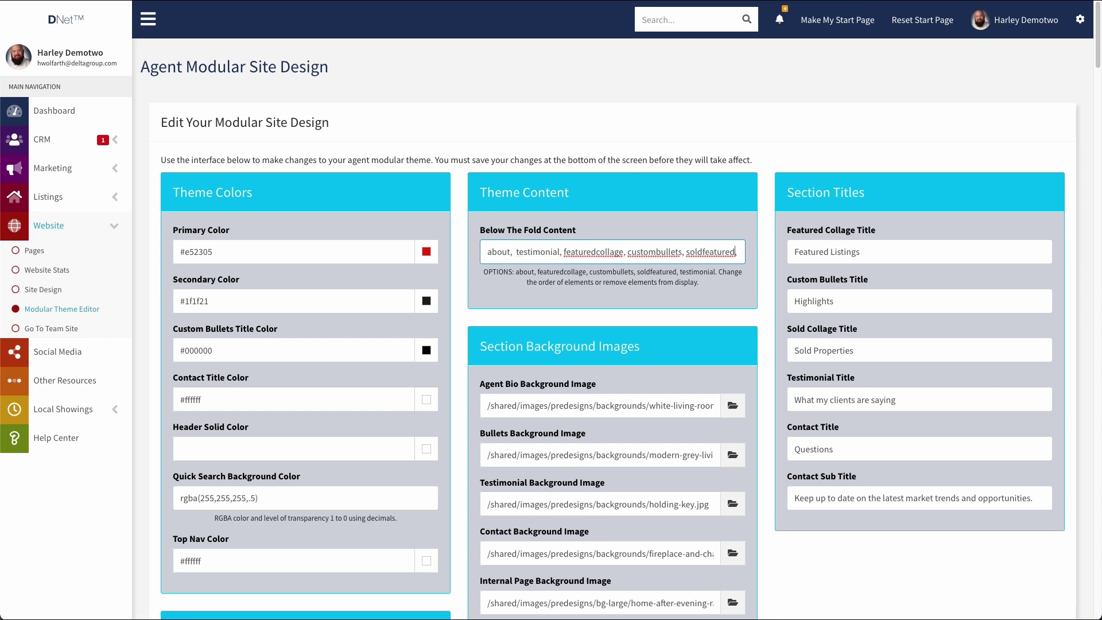
{"action": "key", "text": "BackSpace"}
{"action": "left_click", "coordinate": [515, 253]}
{"action": "key", "text": "BackSpace"}
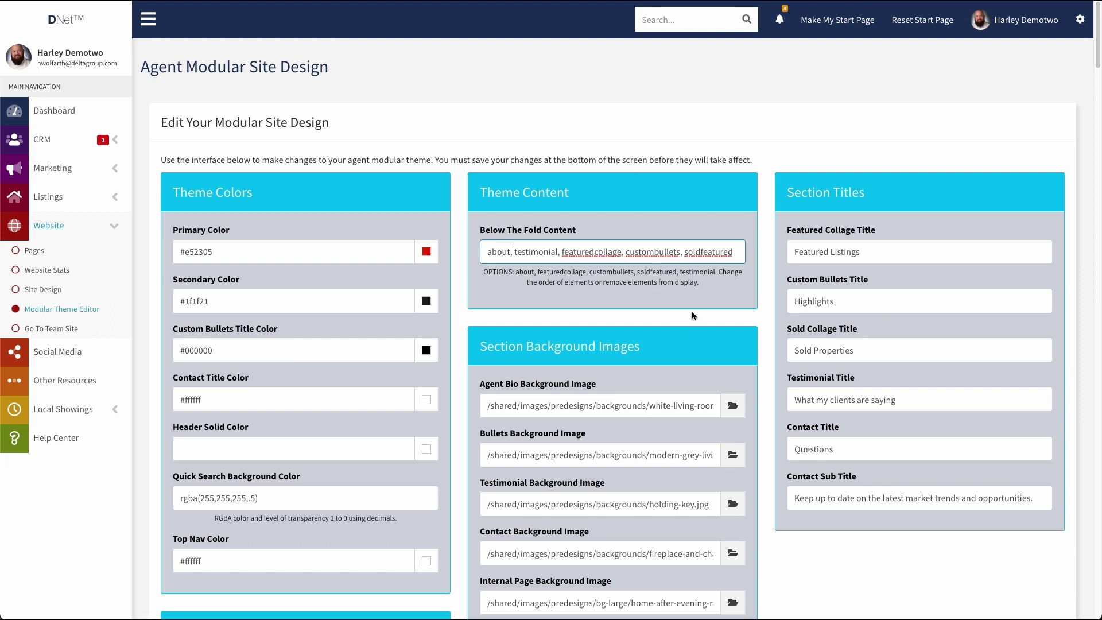
{"action": "scroll", "coordinate": [738, 309], "scroll_direction": "down", "scroll_amount": 1}
{"action": "scroll", "coordinate": [743, 304], "scroll_direction": "down", "scroll_amount": 1}
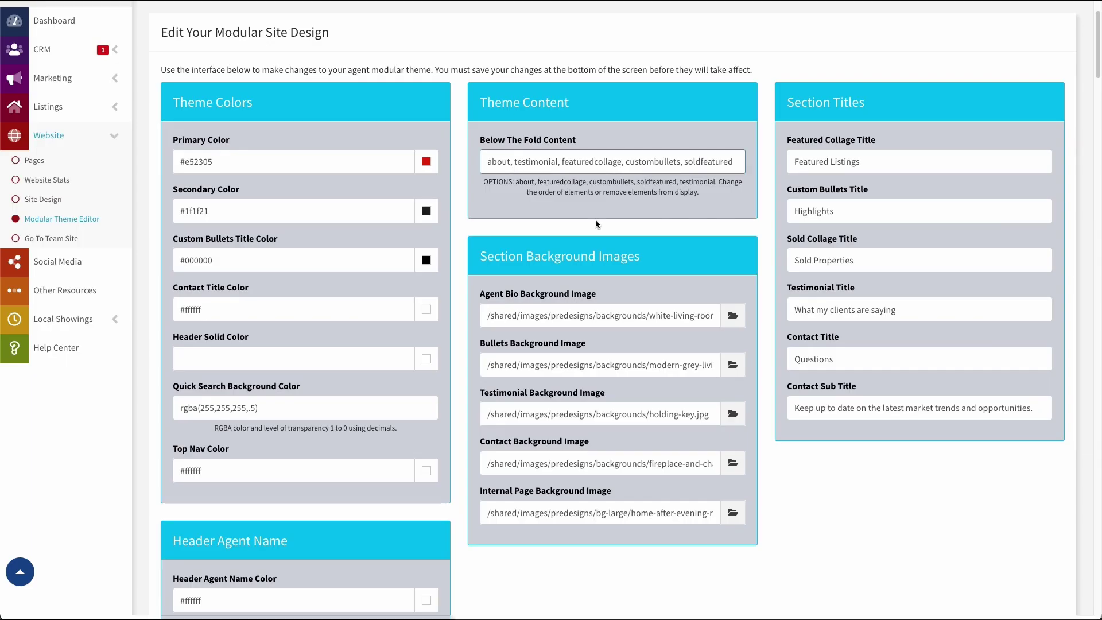
- Look through the image files available for the Agent Bio Background Image and close the file manager without inserting one
{"action": "left_click", "coordinate": [740, 315]}
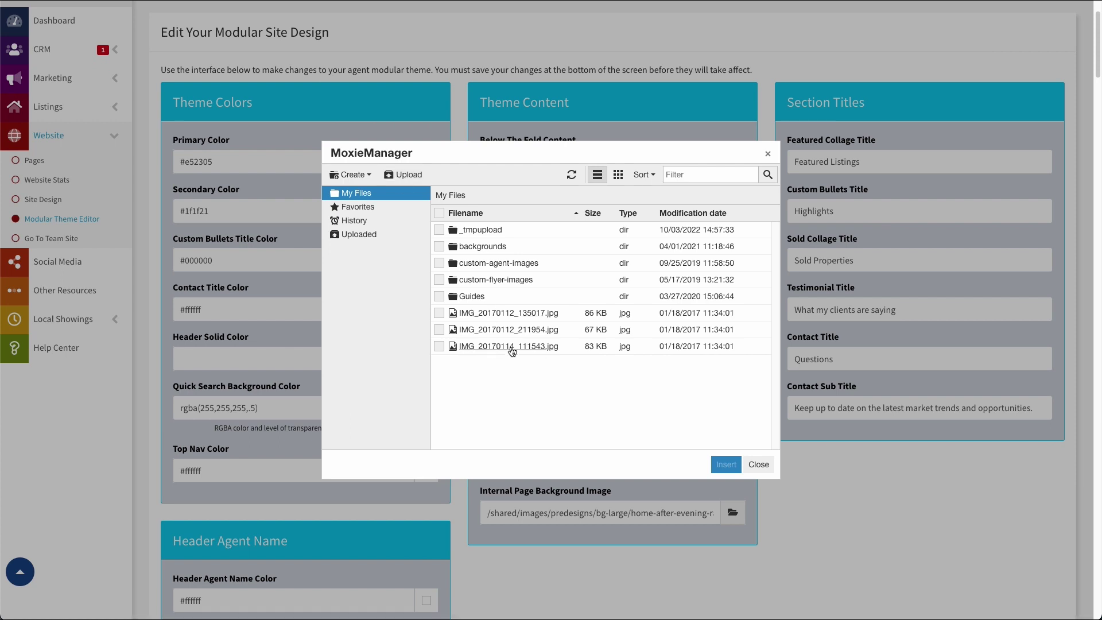
{"action": "left_click", "coordinate": [758, 465]}
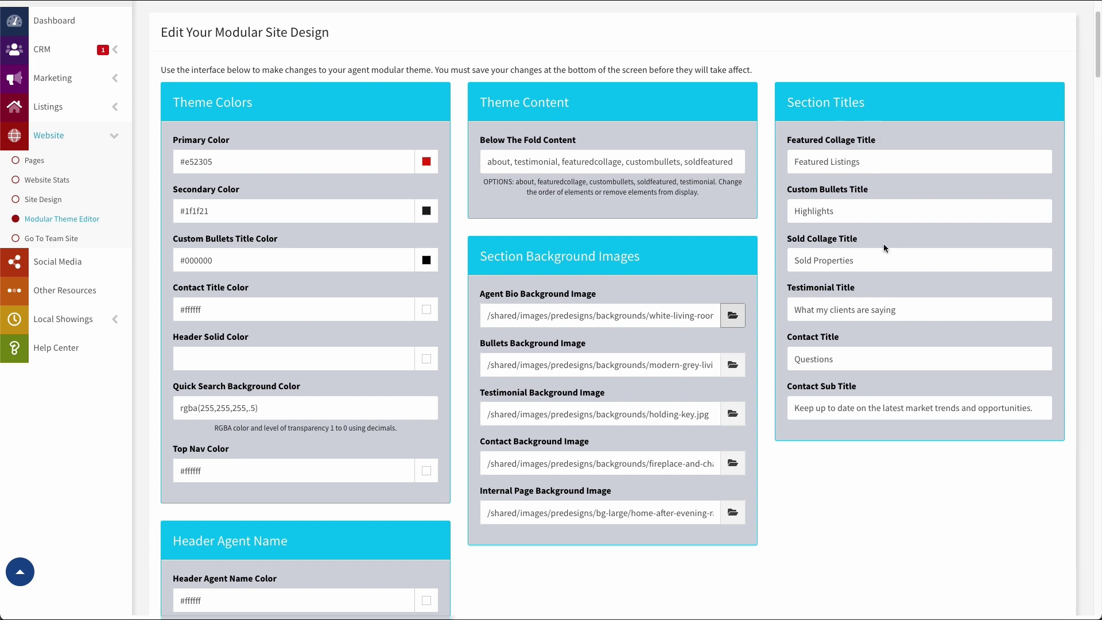
- Select the featuredcollage entry in Below The Fold Content, switch to the live agent website and examine its sections, especially the Sold Properties heading
{"action": "double_click", "coordinate": [589, 163]}
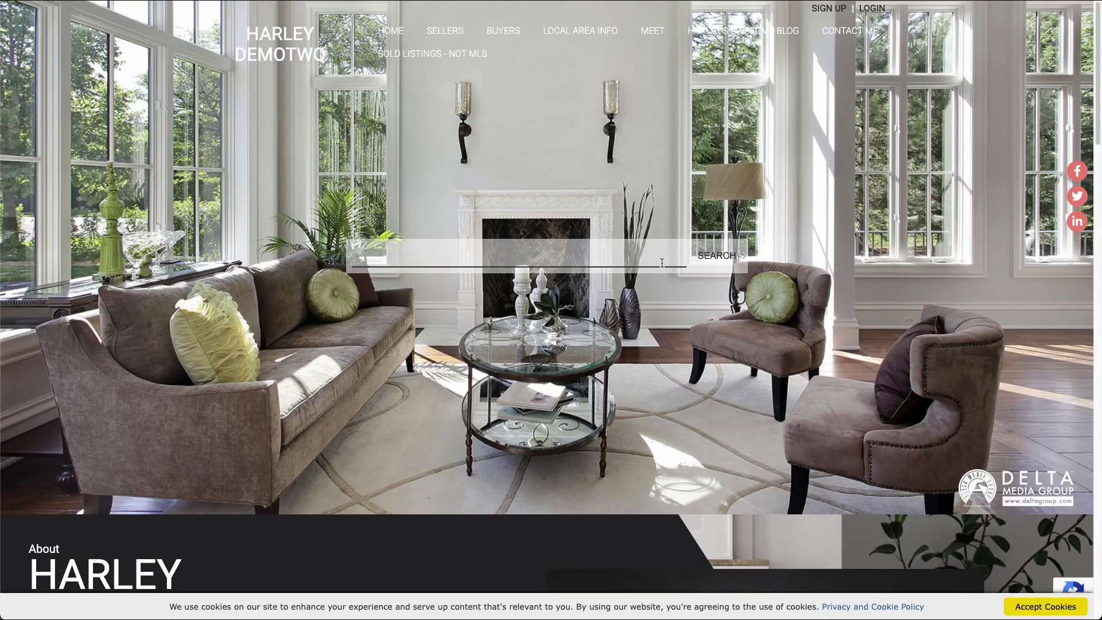
{"action": "scroll", "coordinate": [660, 253], "scroll_direction": "down", "scroll_amount": 10}
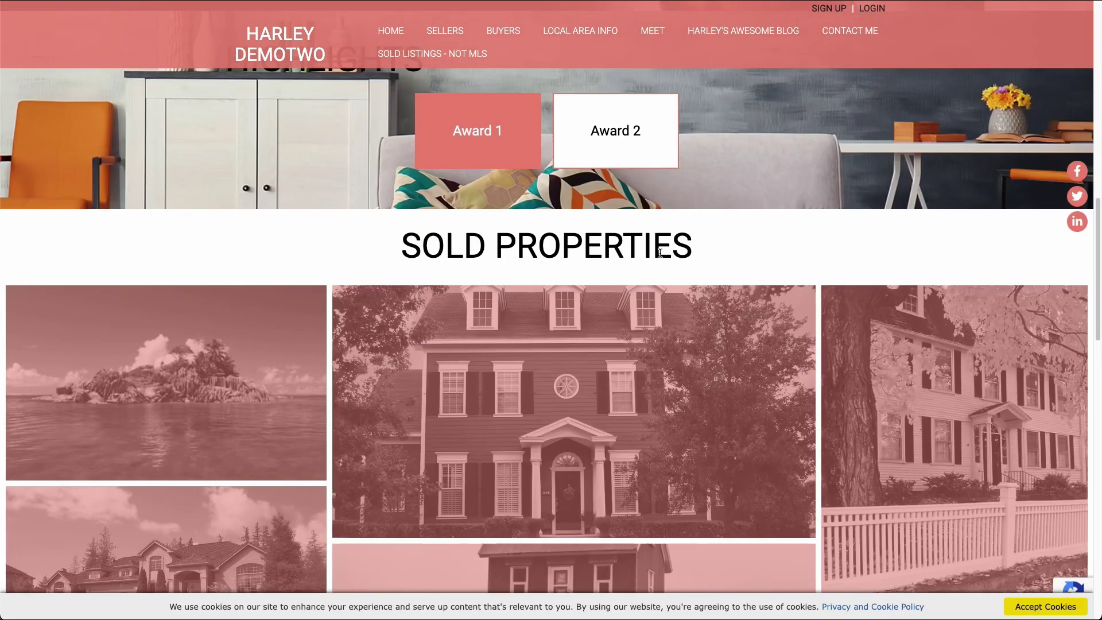
{"action": "scroll", "coordinate": [660, 254], "scroll_direction": "down", "scroll_amount": 5}
{"action": "scroll", "coordinate": [660, 253], "scroll_direction": "up", "scroll_amount": 3}
{"action": "scroll", "coordinate": [663, 269], "scroll_direction": "down", "scroll_amount": 10}
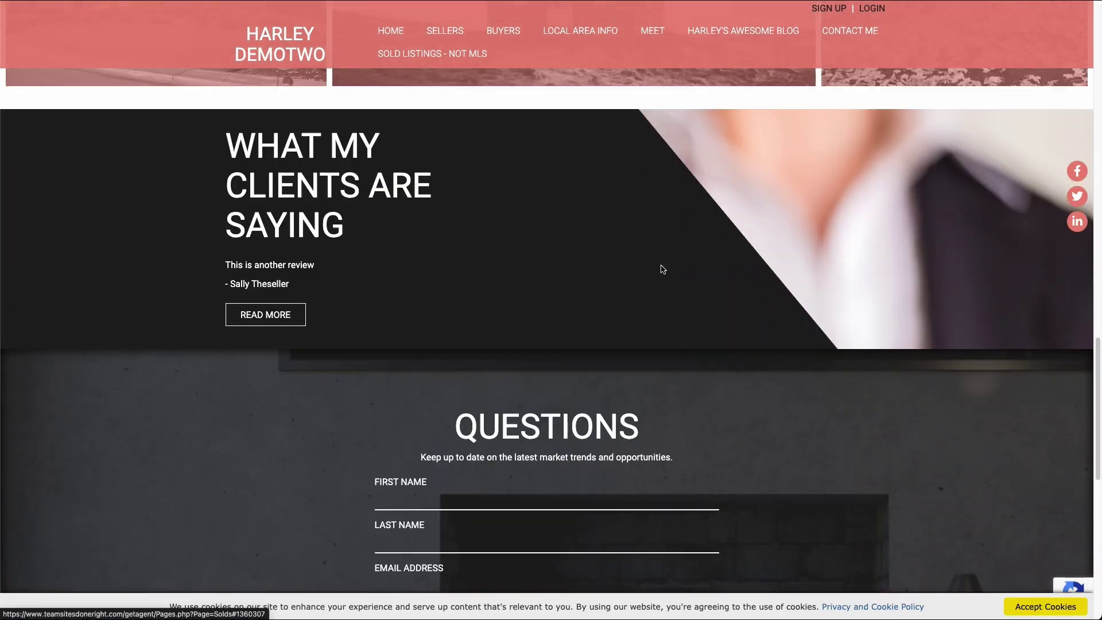
{"action": "scroll", "coordinate": [663, 270], "scroll_direction": "down", "scroll_amount": 7}
{"action": "scroll", "coordinate": [666, 274], "scroll_direction": "up", "scroll_amount": 15}
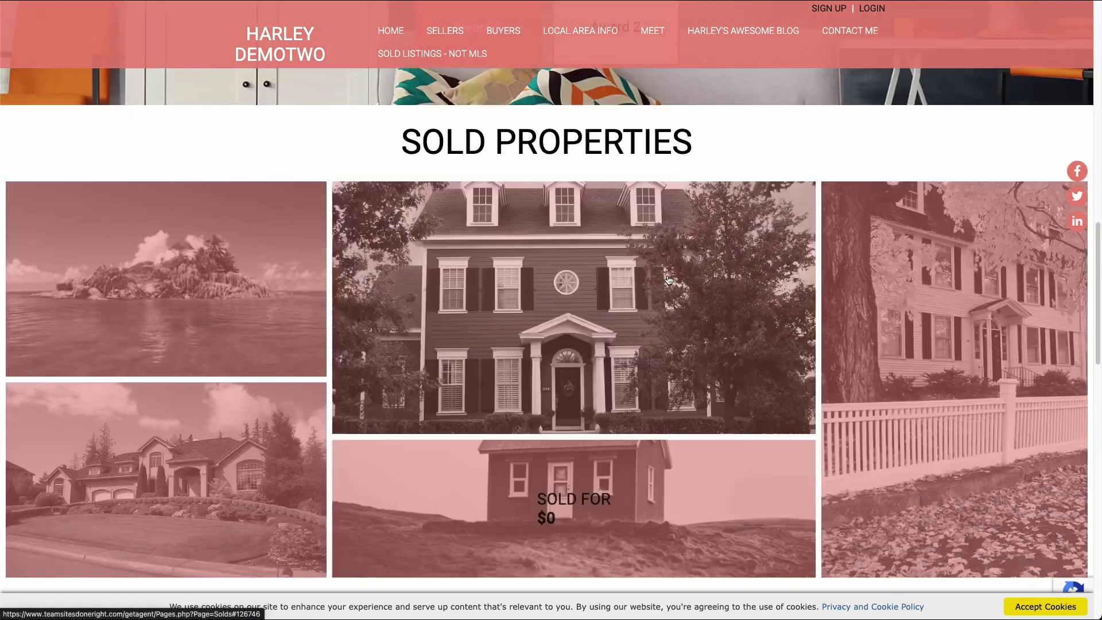
{"action": "scroll", "coordinate": [669, 280], "scroll_direction": "up", "scroll_amount": 8}
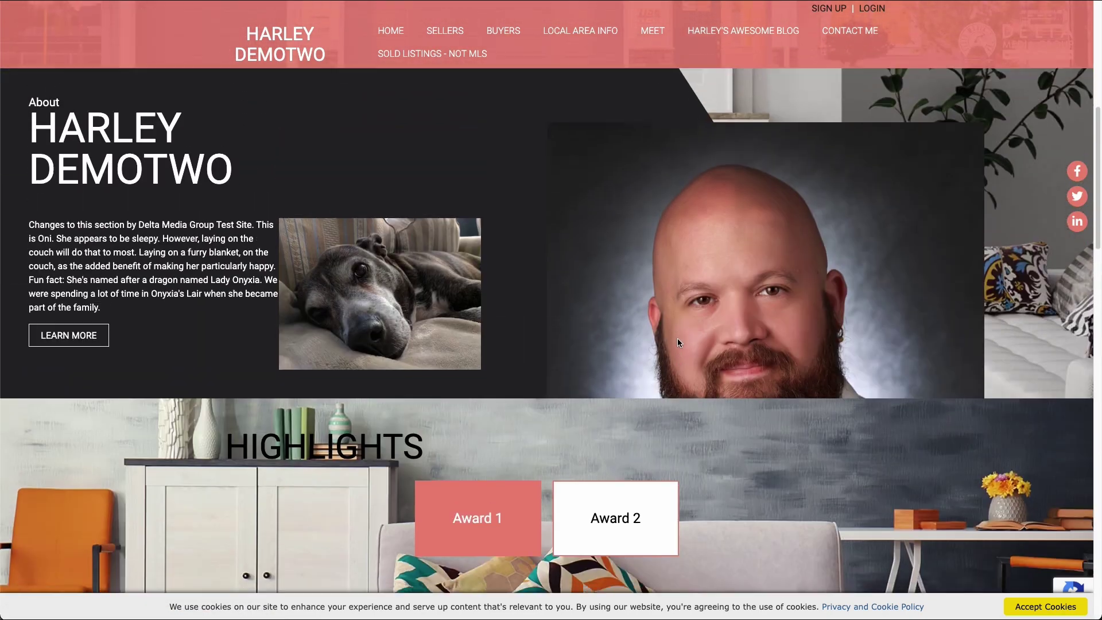
{"action": "scroll", "coordinate": [678, 343], "scroll_direction": "down", "scroll_amount": 9}
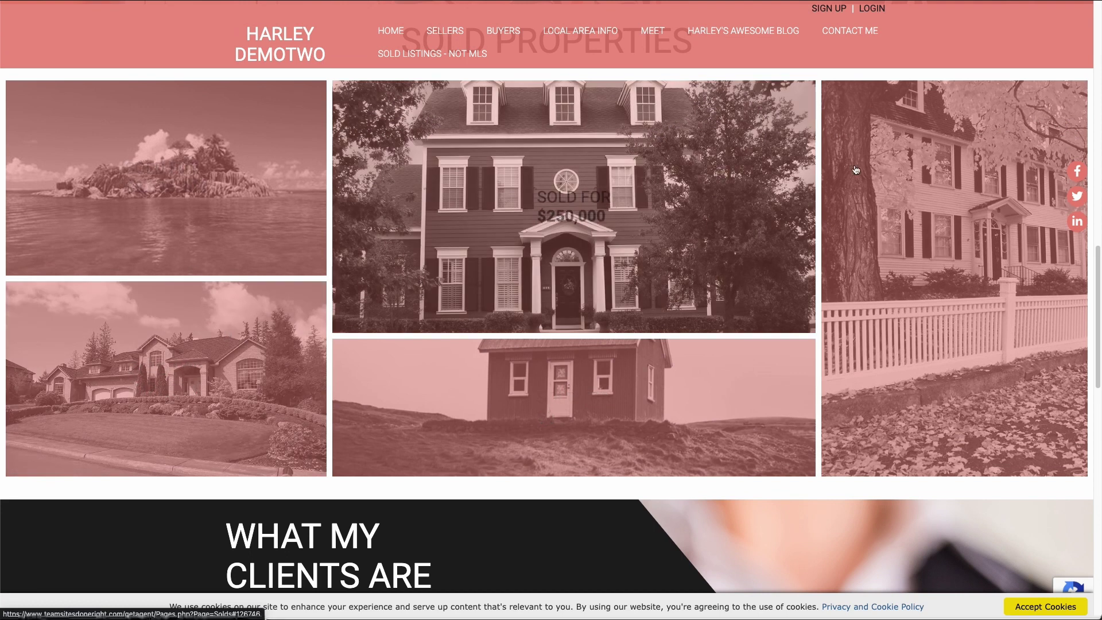
{"action": "scroll", "coordinate": [382, 148], "scroll_direction": "up", "scroll_amount": 2}
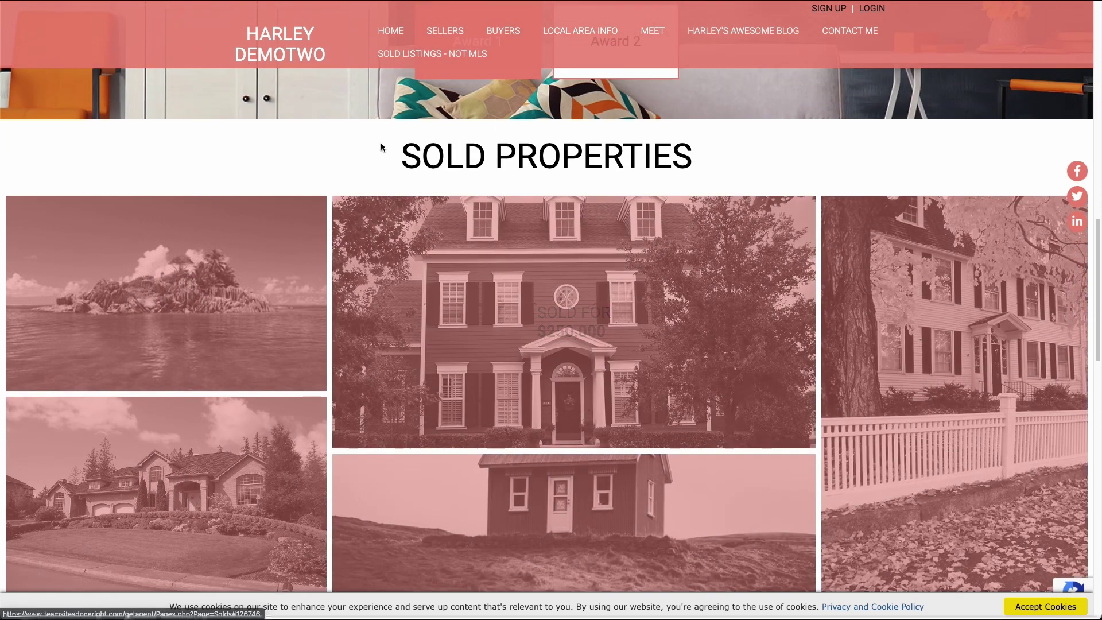
{"action": "left_click_drag", "start_coordinate": [382, 148], "coordinate": [715, 168]}
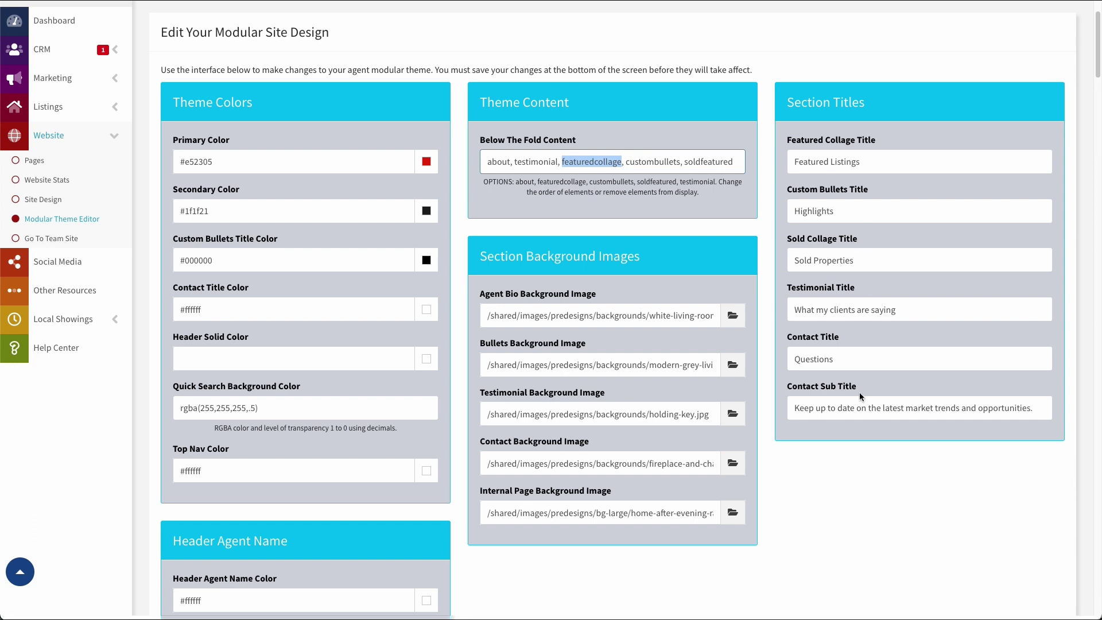
- Return to the Modular Theme Editor and review the Sold Collage, Testimonial and Contact titles under Section Titles
{"action": "double_click", "coordinate": [800, 261]}
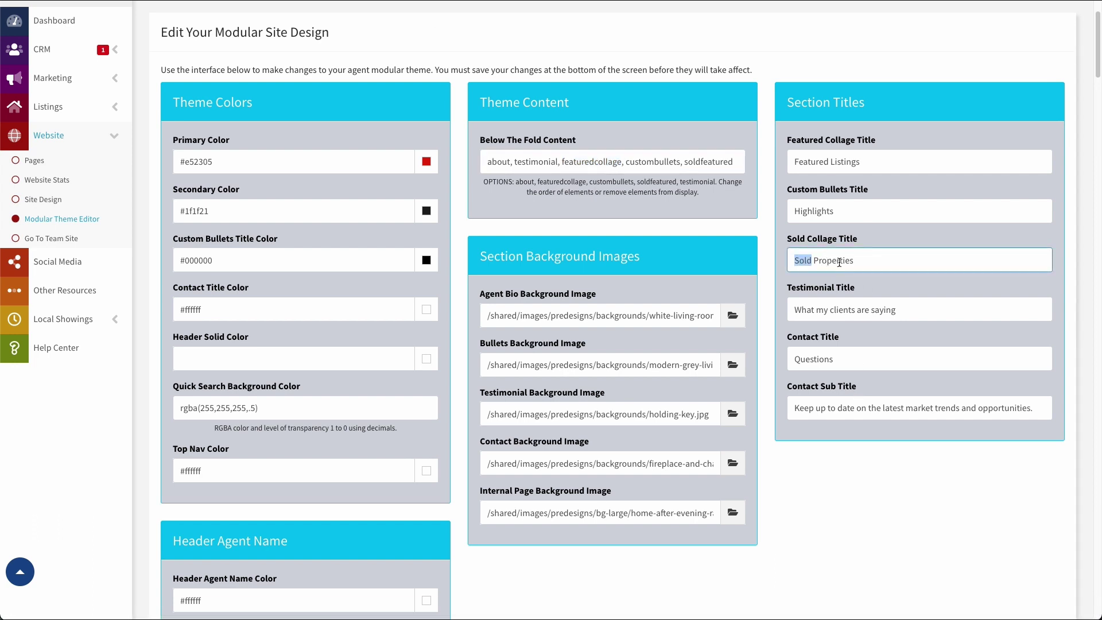
{"action": "double_click", "coordinate": [841, 262]}
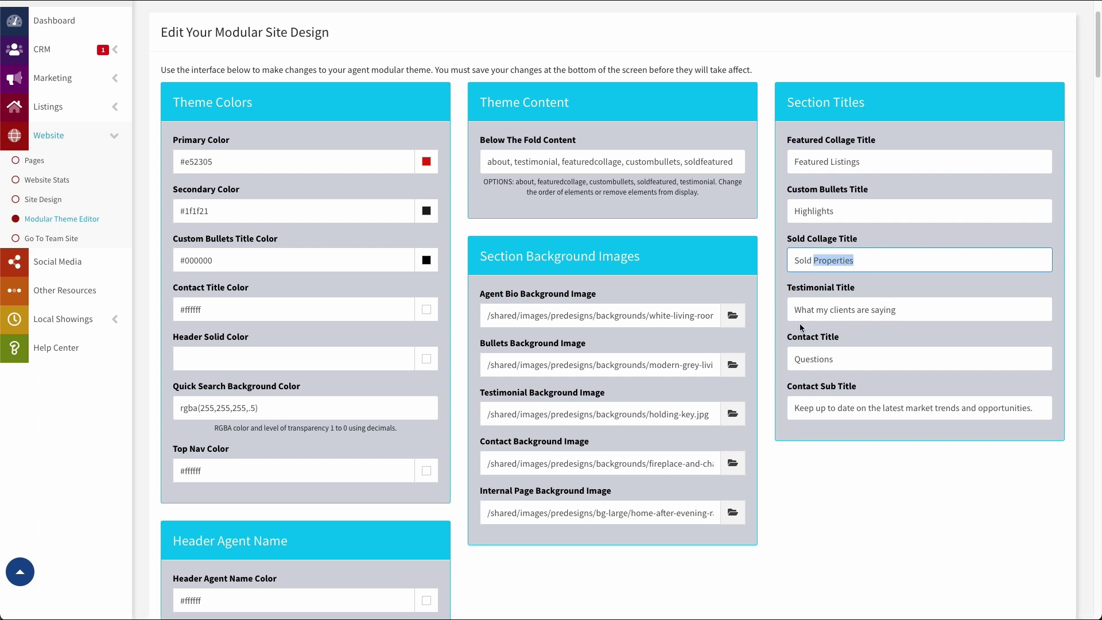
{"action": "left_click_drag", "start_coordinate": [793, 311], "coordinate": [881, 370]}
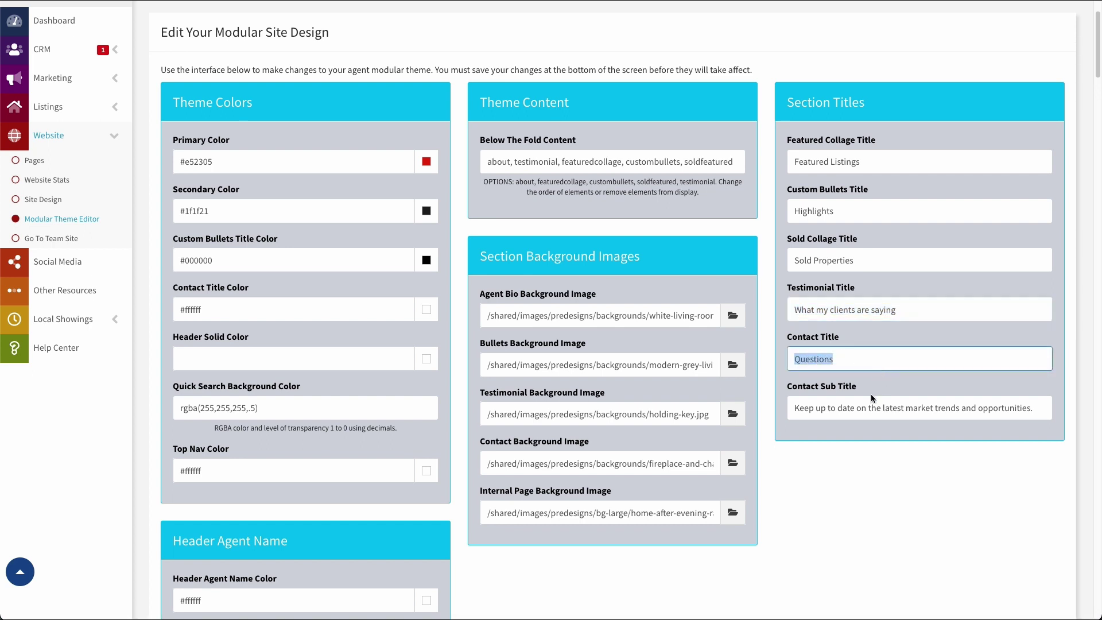
- Examine the Custom Background Type options and the current Custom Background Slideshow Graphics
{"action": "scroll", "coordinate": [784, 388], "scroll_direction": "down", "scroll_amount": 11}
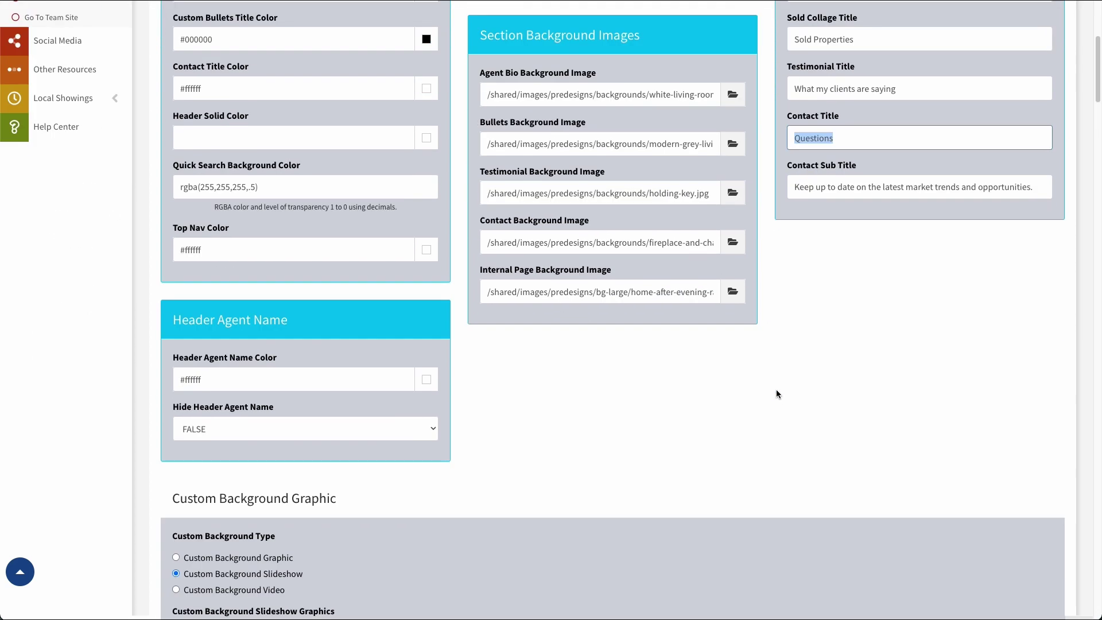
{"action": "scroll", "coordinate": [785, 340], "scroll_direction": "down", "scroll_amount": 3}
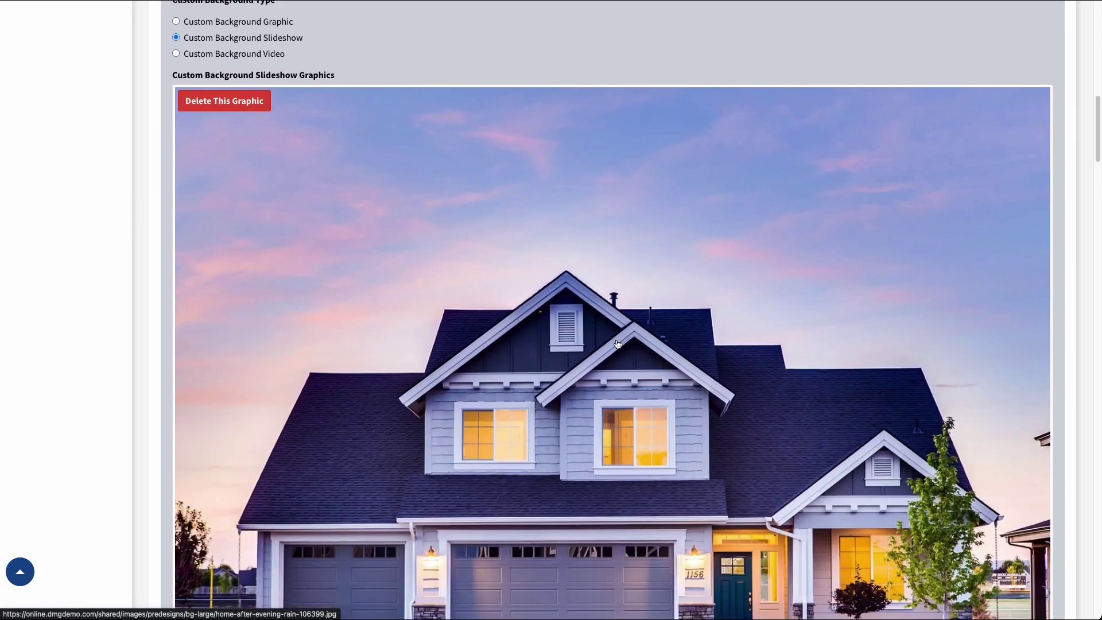
{"action": "scroll", "coordinate": [504, 152], "scroll_direction": "up", "scroll_amount": 11}
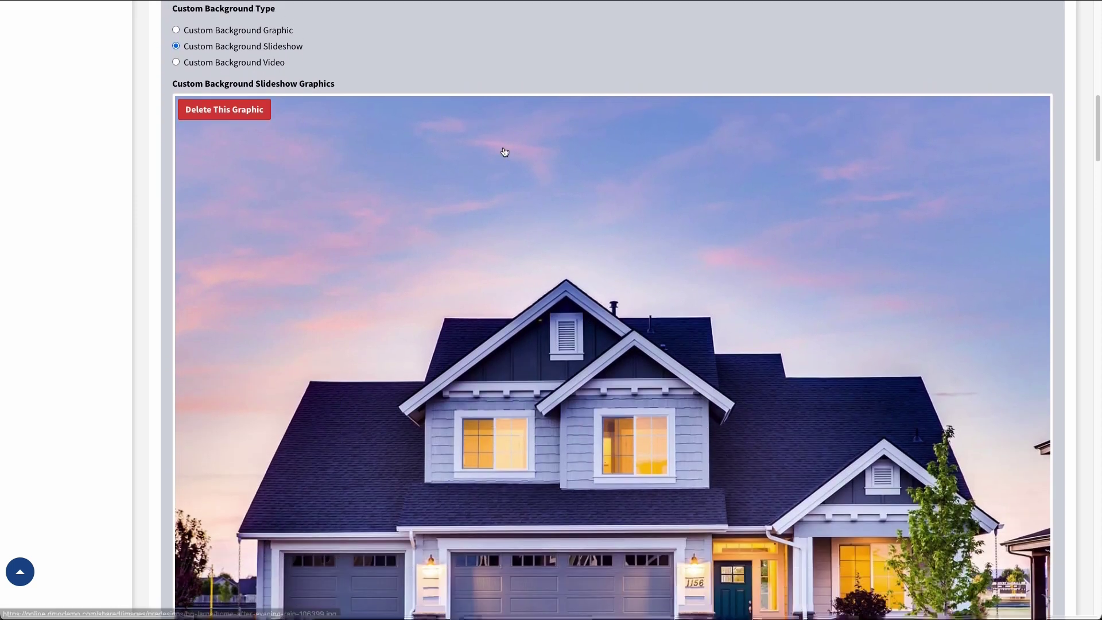
{"action": "scroll", "coordinate": [592, 239], "scroll_direction": "down", "scroll_amount": 9}
{"action": "scroll", "coordinate": [592, 239], "scroll_direction": "down", "scroll_amount": 8}
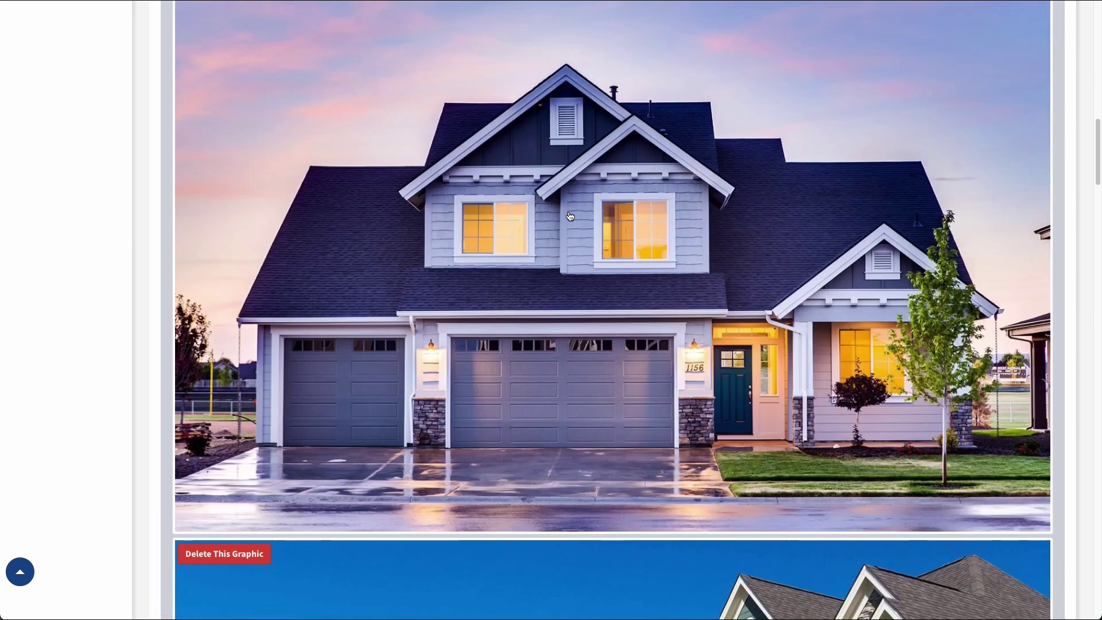
{"action": "scroll", "coordinate": [496, 366], "scroll_direction": "up", "scroll_amount": 4}
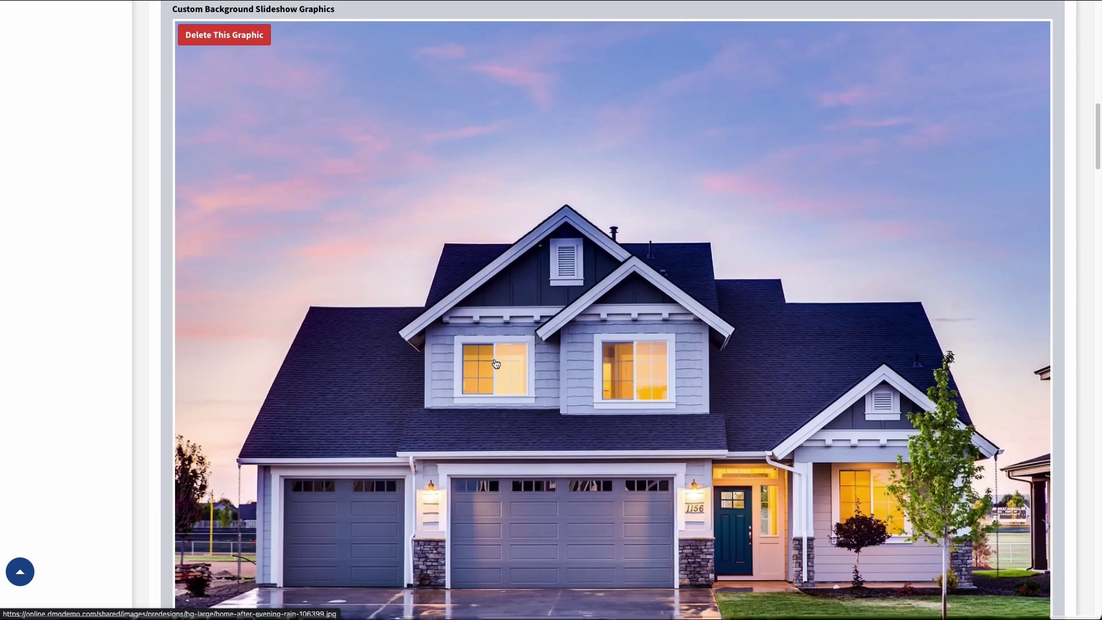
{"action": "scroll", "coordinate": [550, 393], "scroll_direction": "down", "scroll_amount": 1}
{"action": "scroll", "coordinate": [550, 393], "scroll_direction": "down", "scroll_amount": 20}
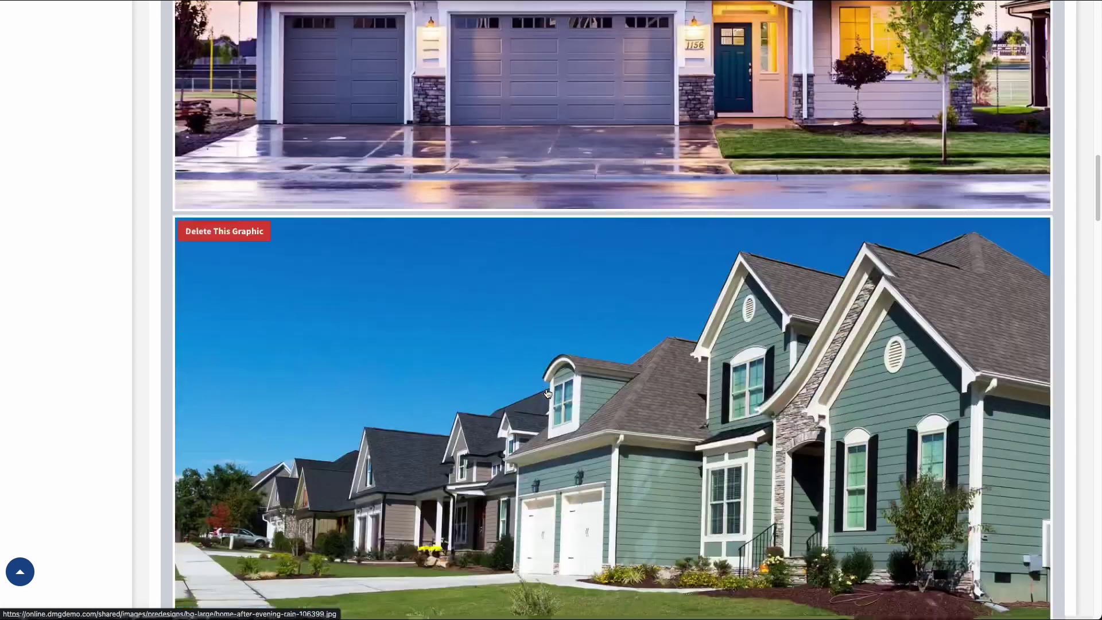
- Examine the slideshow graphic upload area, the gallery of custom backgrounds, the Delta Media Group stock images and the Mobile Site Background Image setting
{"action": "scroll", "coordinate": [551, 389], "scroll_direction": "down", "scroll_amount": 20}
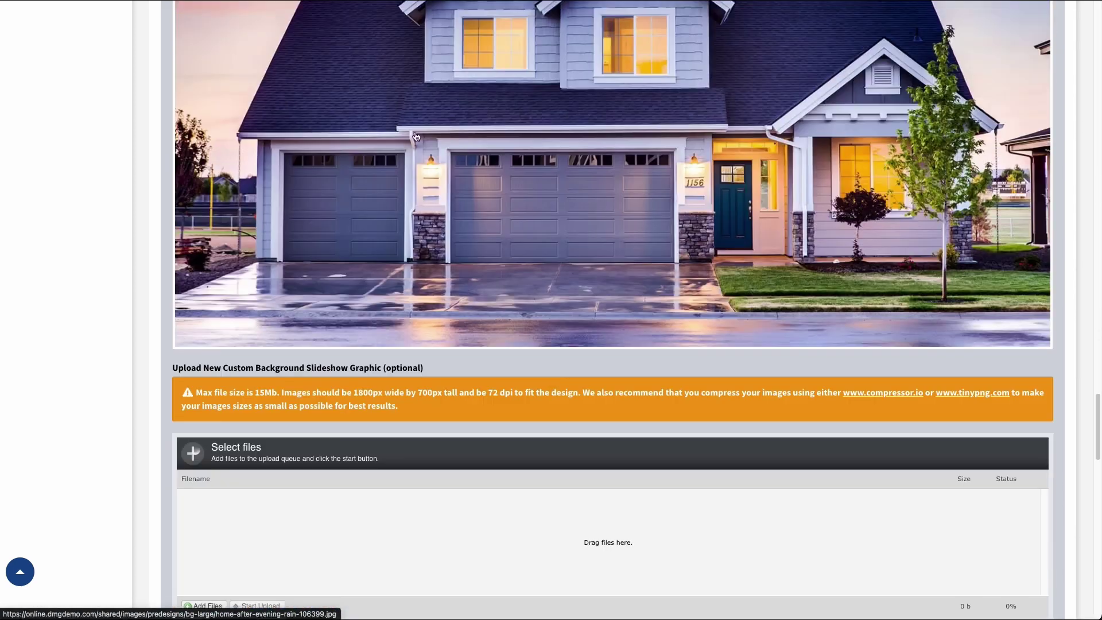
{"action": "scroll", "coordinate": [455, 267], "scroll_direction": "down", "scroll_amount": 1}
{"action": "scroll", "coordinate": [452, 280], "scroll_direction": "down", "scroll_amount": 1}
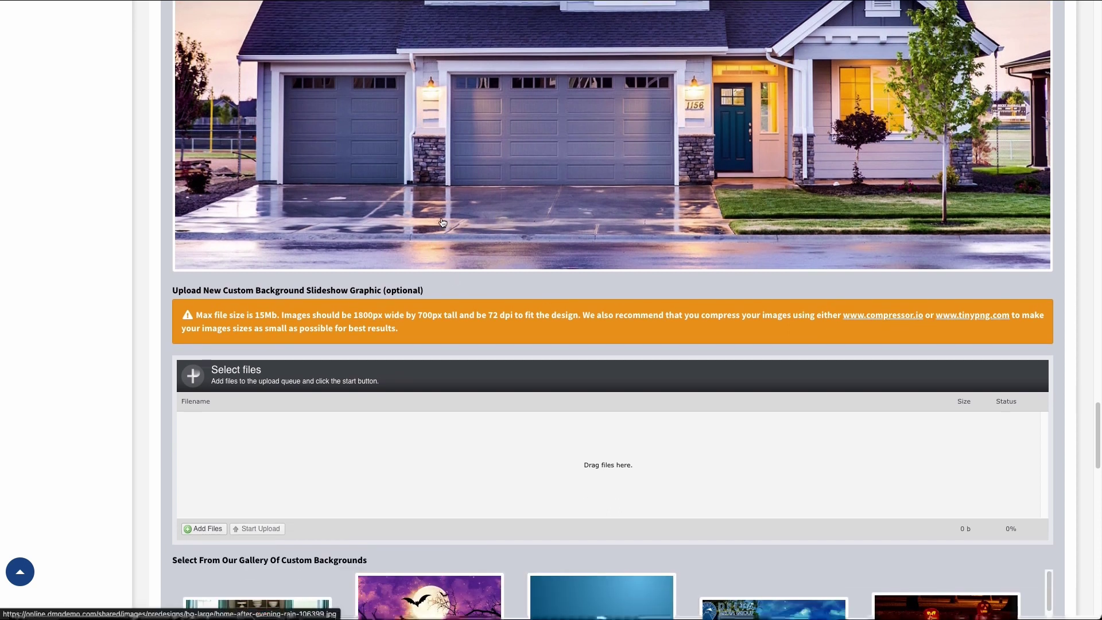
{"action": "scroll", "coordinate": [431, 224], "scroll_direction": "down", "scroll_amount": 5}
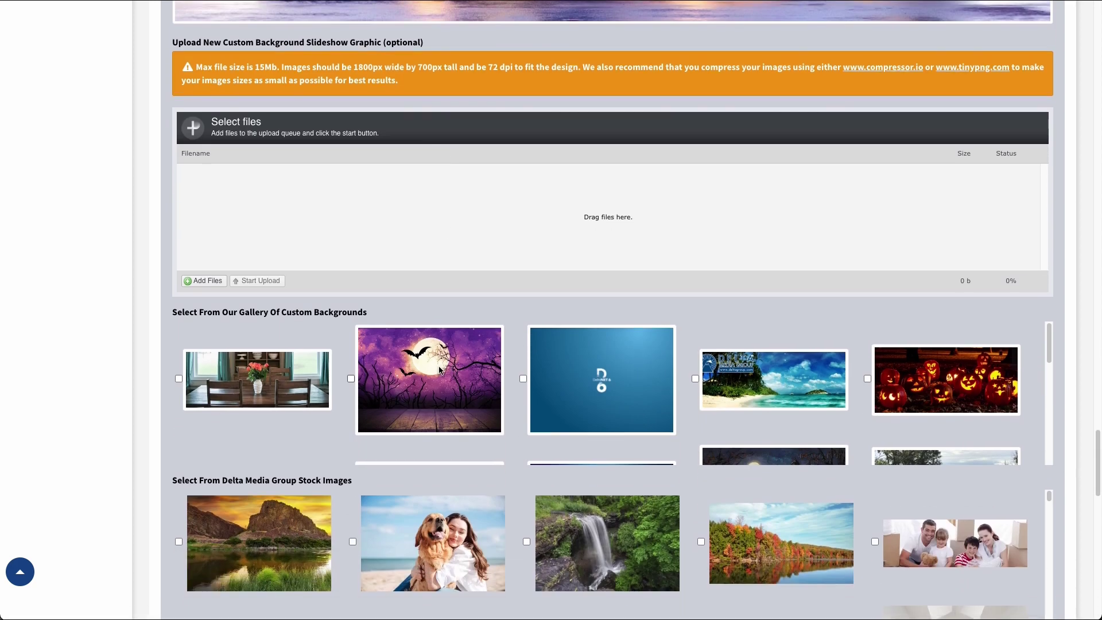
{"action": "scroll", "coordinate": [157, 245], "scroll_direction": "down", "scroll_amount": 5}
{"action": "scroll", "coordinate": [156, 246], "scroll_direction": "down", "scroll_amount": 4}
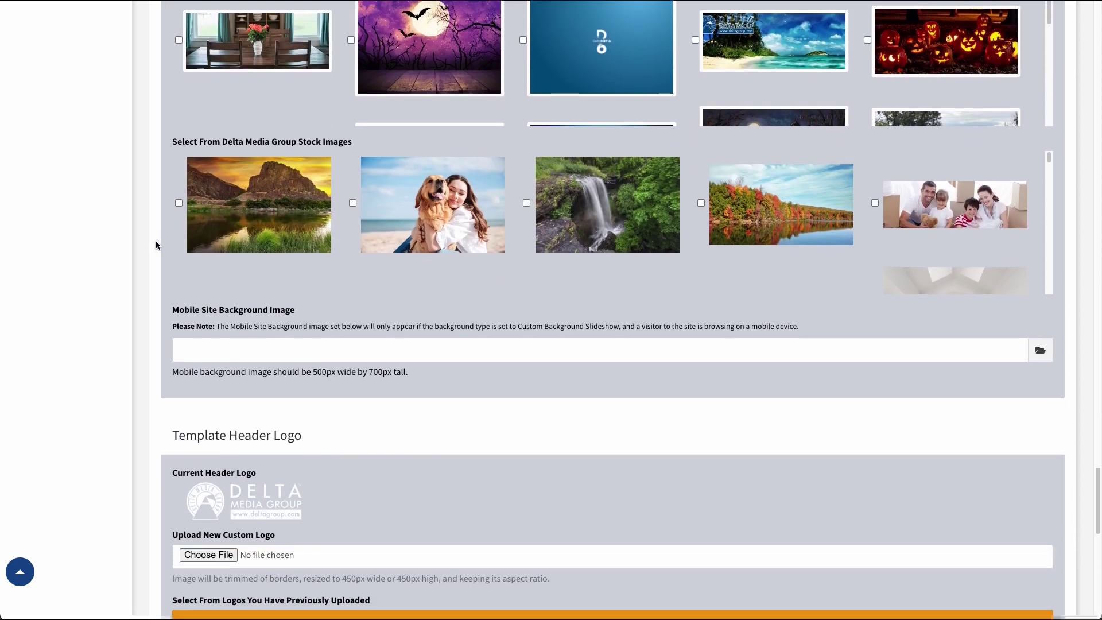
{"action": "scroll", "coordinate": [150, 236], "scroll_direction": "up", "scroll_amount": 2}
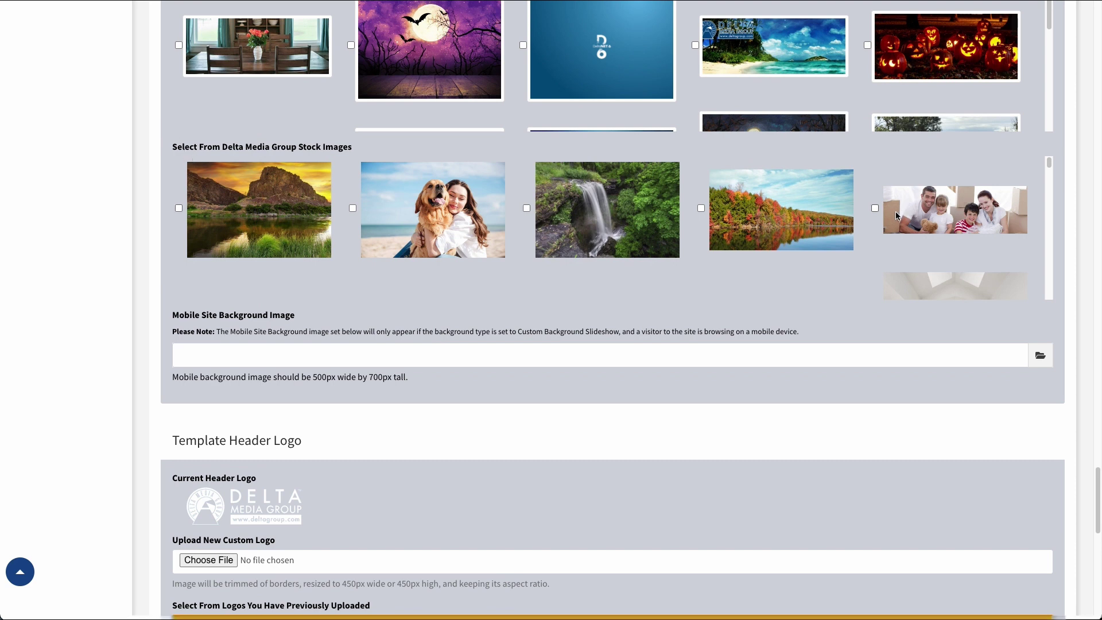
{"action": "scroll", "coordinate": [894, 210], "scroll_direction": "down", "scroll_amount": 8}
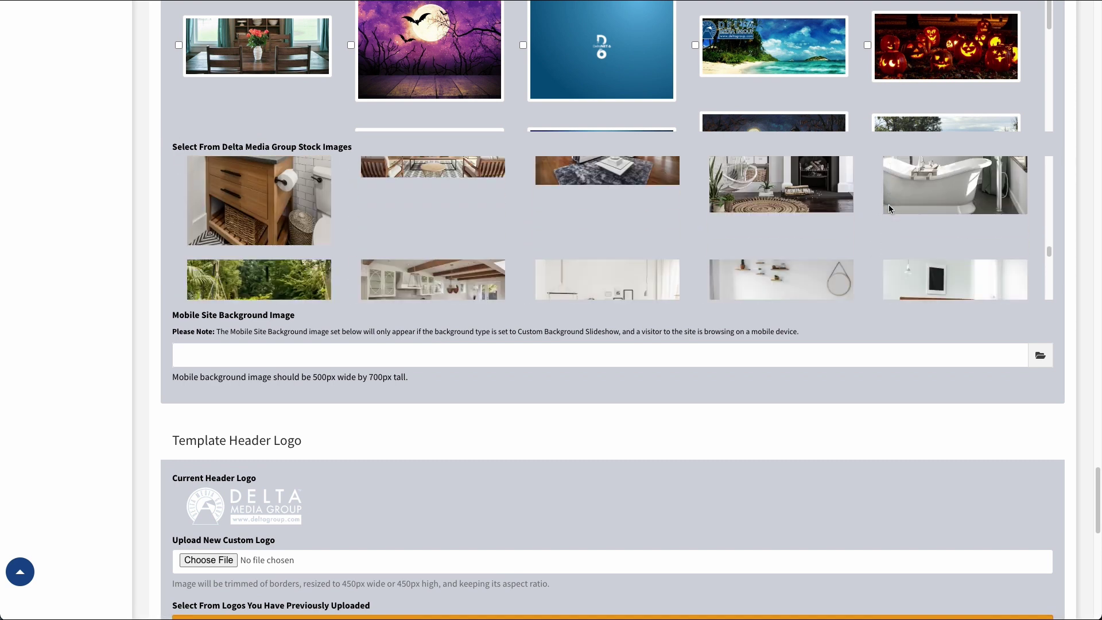
{"action": "scroll", "coordinate": [136, 241], "scroll_direction": "up", "scroll_amount": 2}
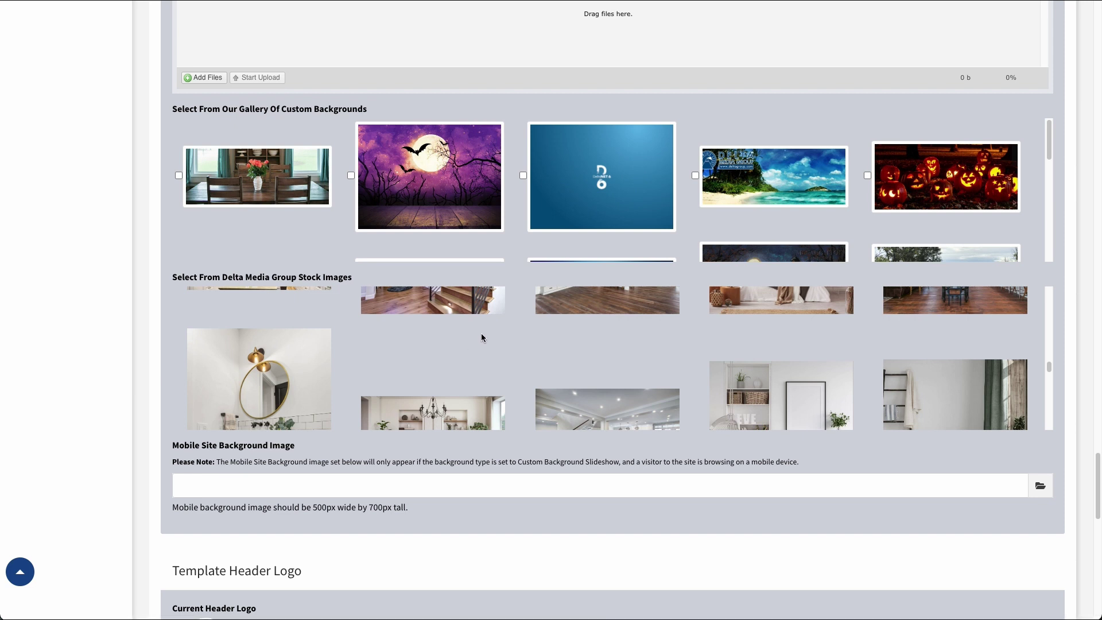
{"action": "scroll", "coordinate": [502, 336], "scroll_direction": "down", "scroll_amount": 2}
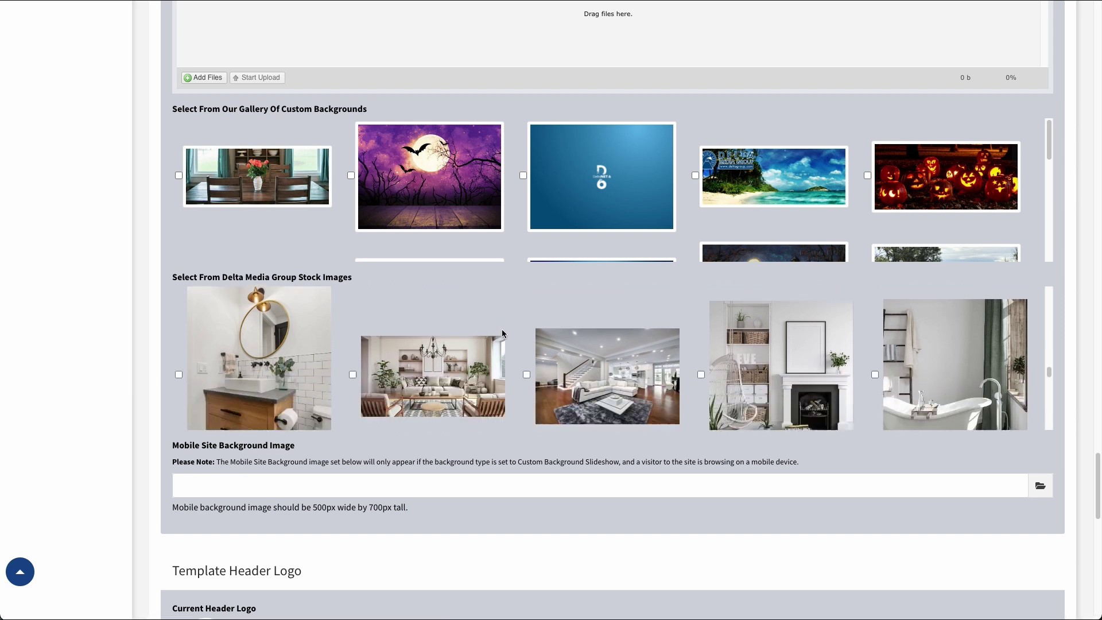
{"action": "scroll", "coordinate": [502, 333], "scroll_direction": "down", "scroll_amount": 3}
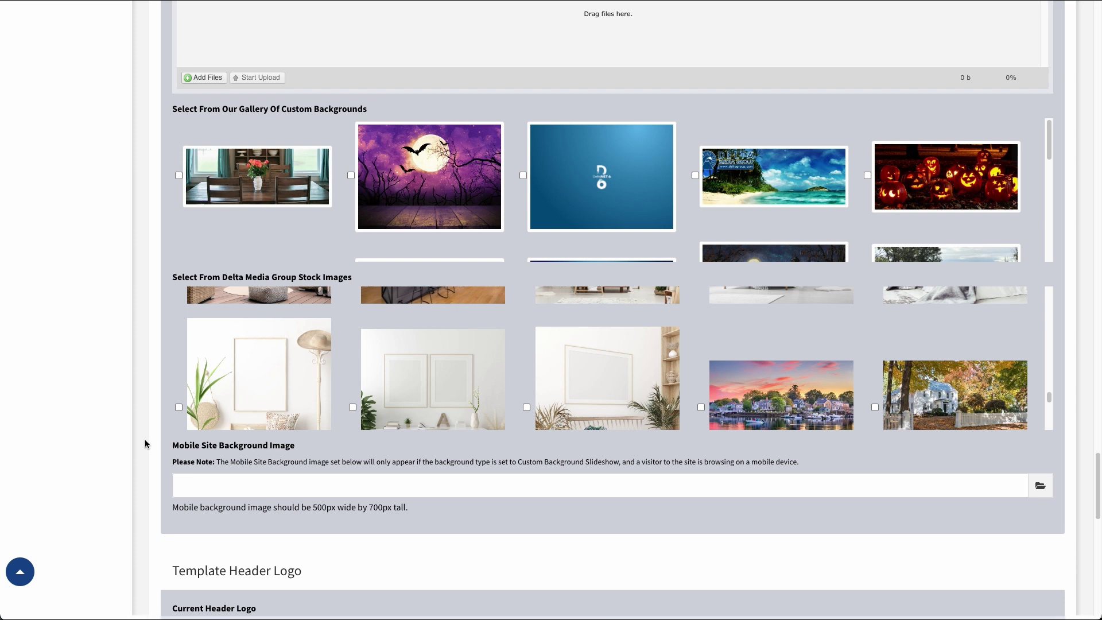
- Examine the header and footer logo settings and the Home Page Title and Meta Tags fields, and return to the theme color settings
{"action": "scroll", "coordinate": [144, 429], "scroll_direction": "down", "scroll_amount": 6}
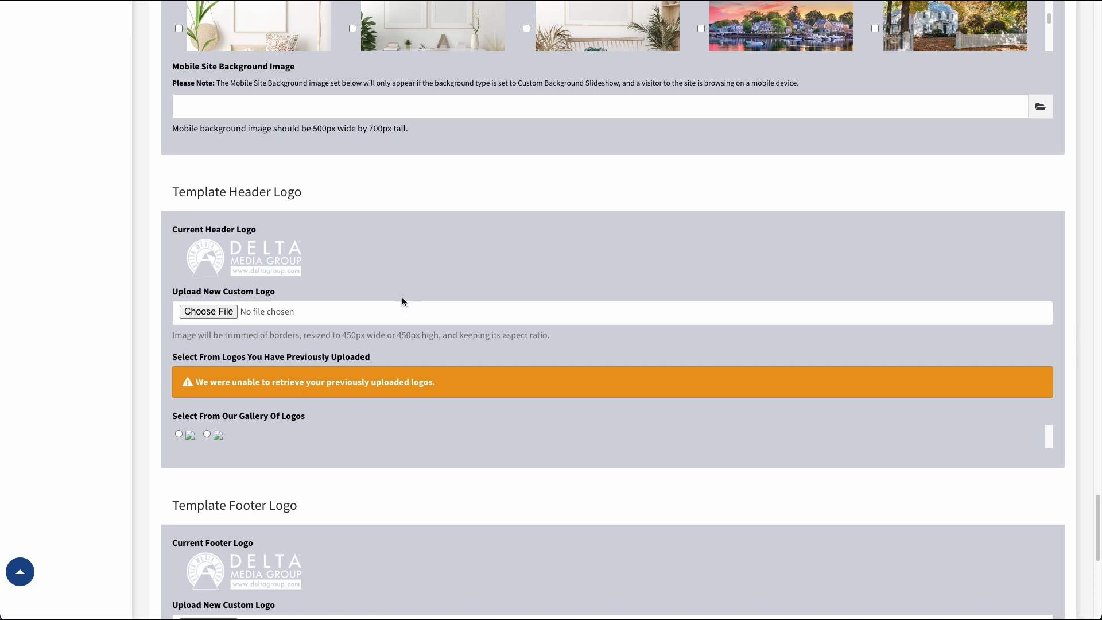
{"action": "scroll", "coordinate": [403, 299], "scroll_direction": "down", "scroll_amount": 5}
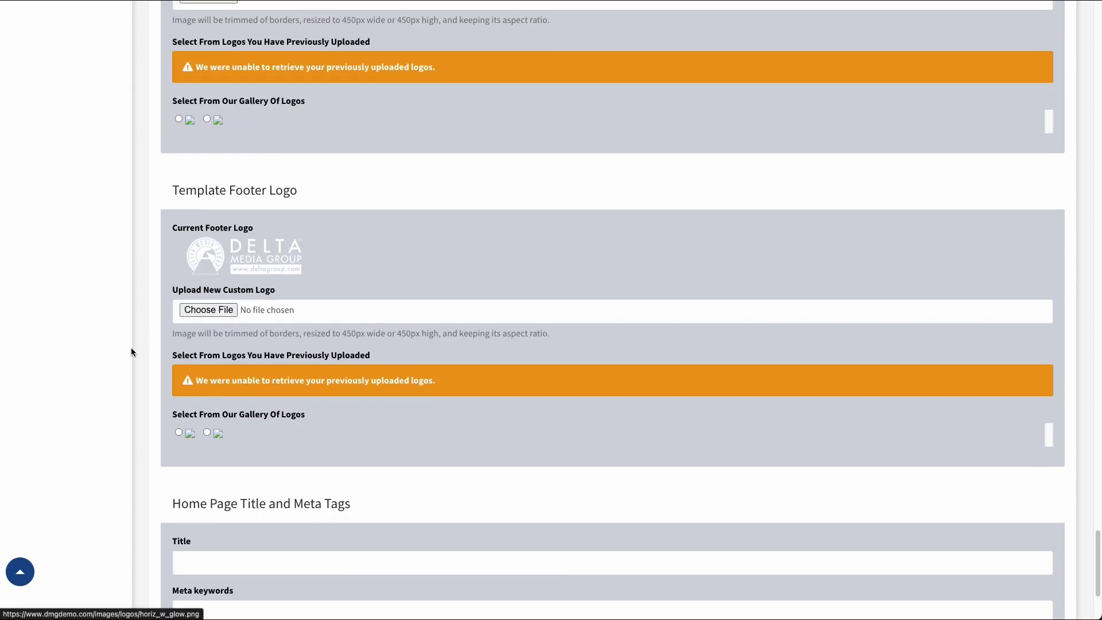
{"action": "scroll", "coordinate": [155, 350], "scroll_direction": "down", "scroll_amount": 3}
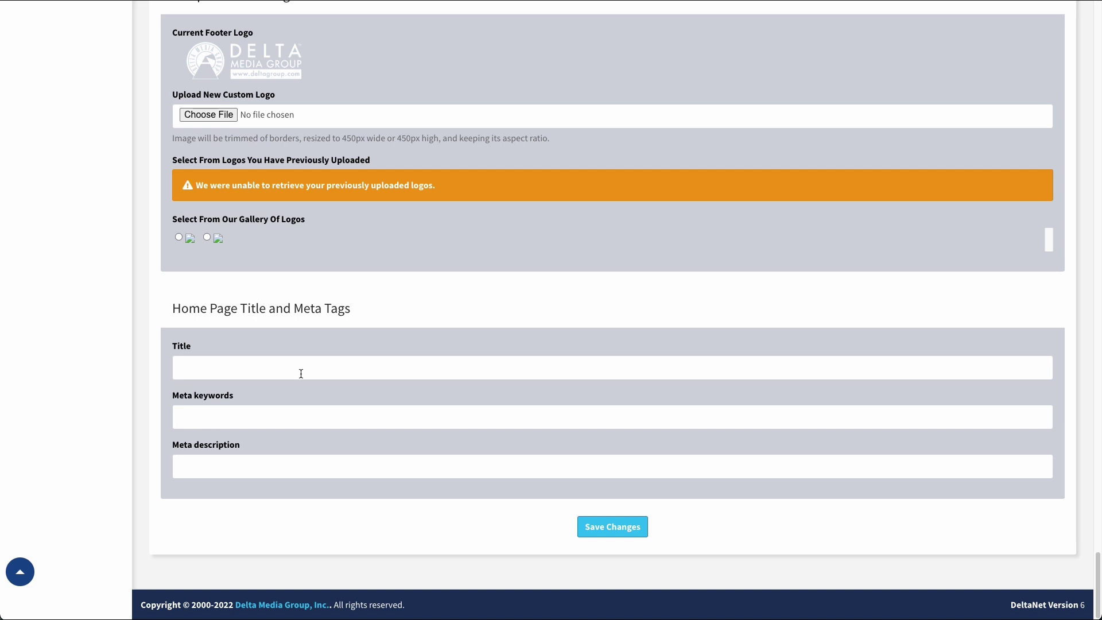
{"action": "left_click", "coordinate": [246, 414]}
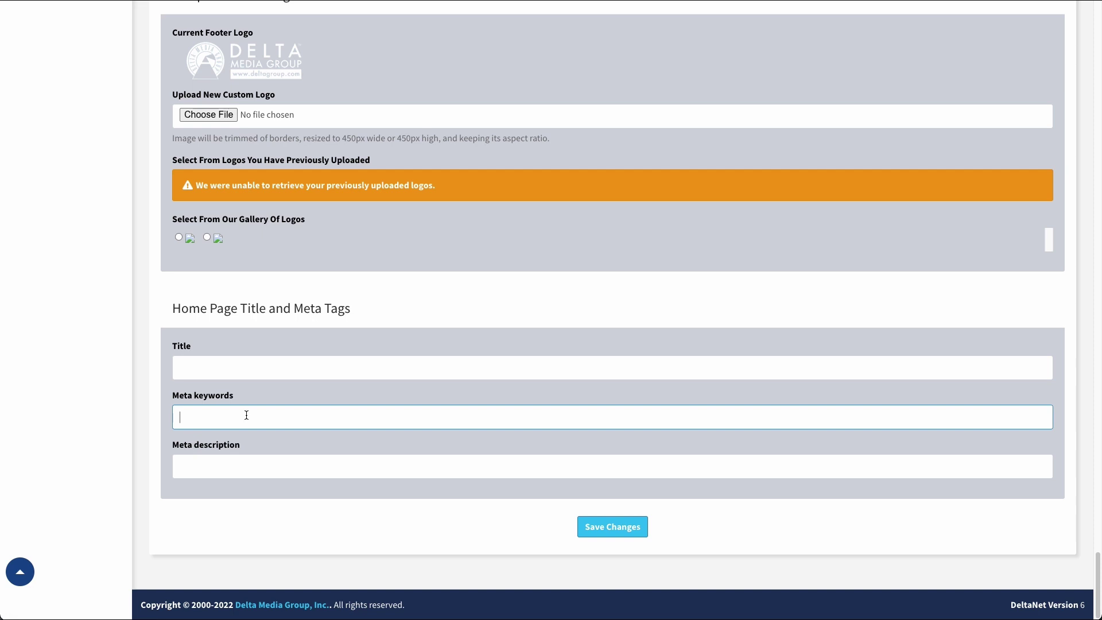
{"action": "left_click", "coordinate": [216, 461]}
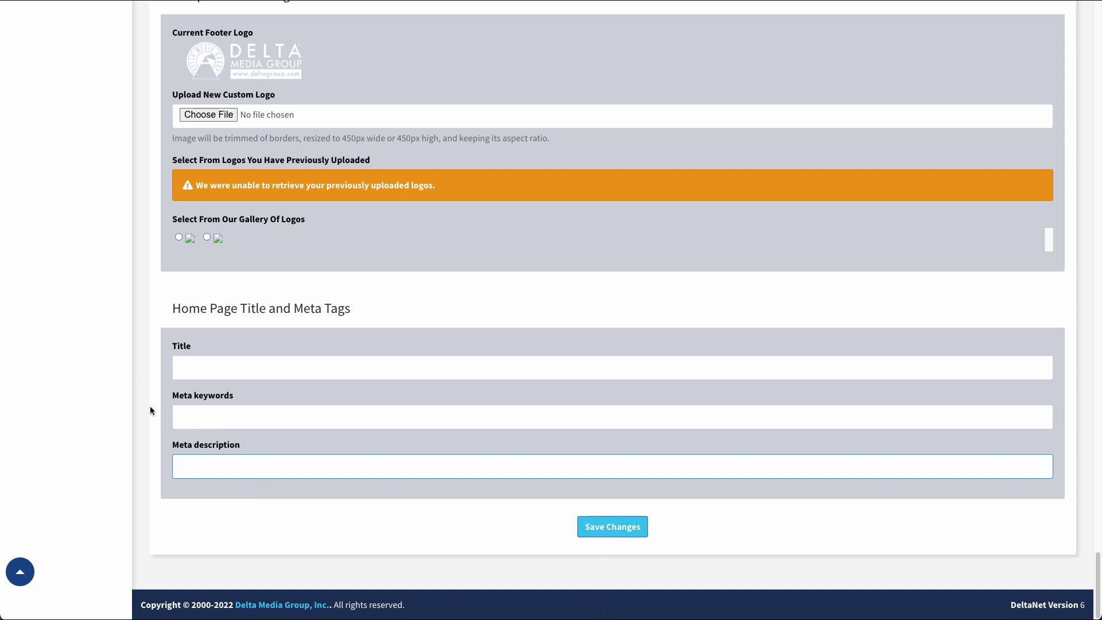
{"action": "scroll", "coordinate": [189, 376], "scroll_direction": "up", "scroll_amount": 3}
{"action": "scroll", "coordinate": [181, 379], "scroll_direction": "up", "scroll_amount": 20}
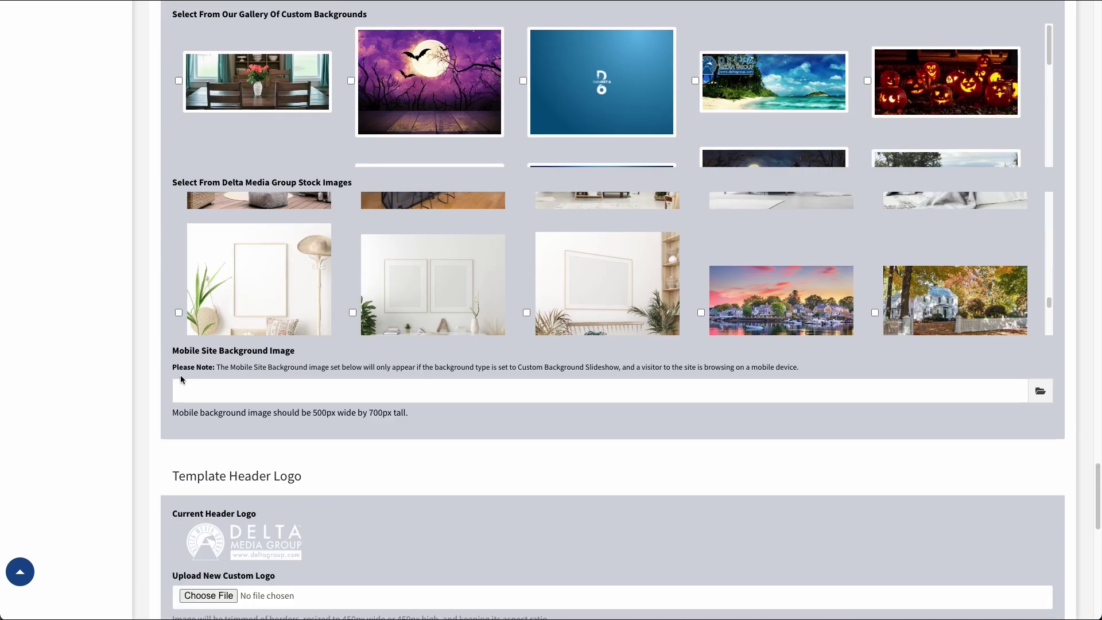
{"action": "scroll", "coordinate": [180, 375], "scroll_direction": "up", "scroll_amount": 15}
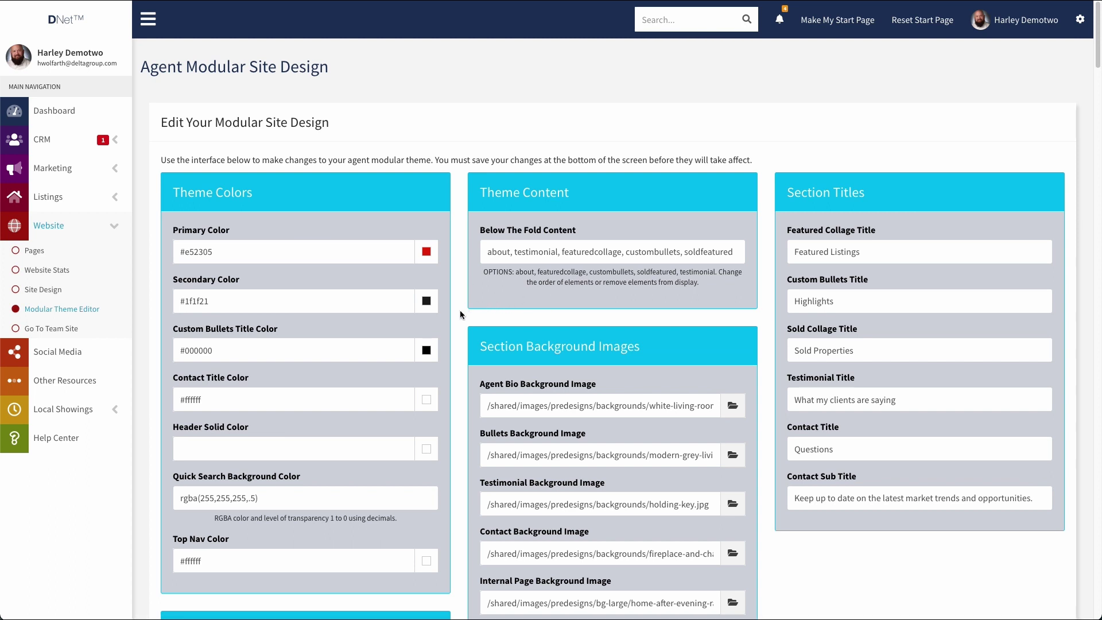
- Open Site Design and examine the team and single agent themes in the Theme Gallery, returning to the start of the gallery
{"action": "left_click", "coordinate": [43, 290]}
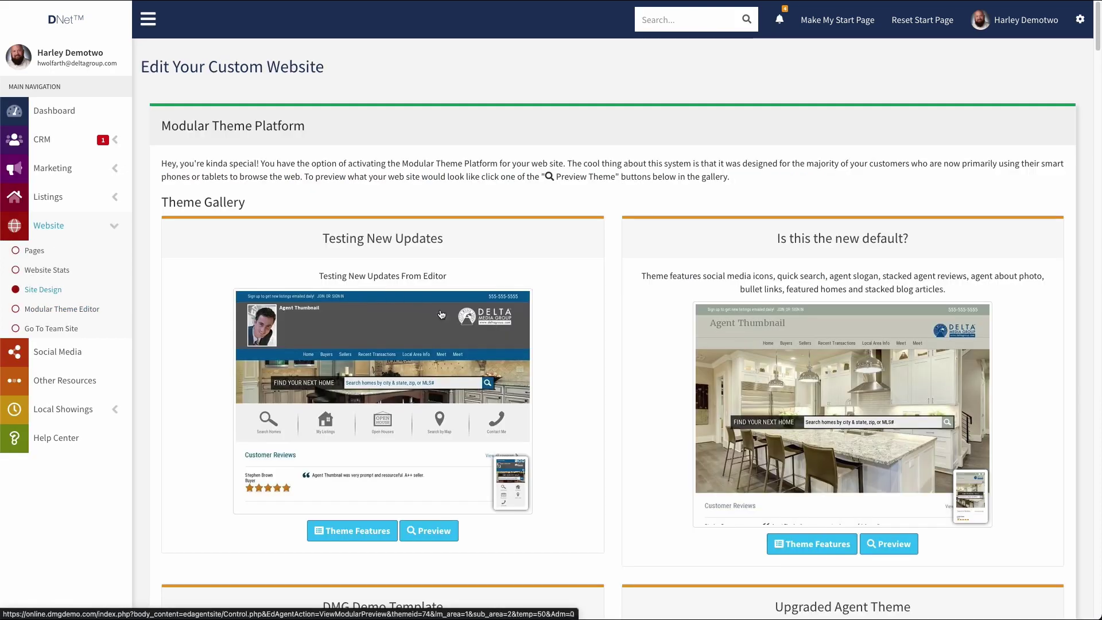
{"action": "scroll", "coordinate": [577, 305], "scroll_direction": "down", "scroll_amount": 15}
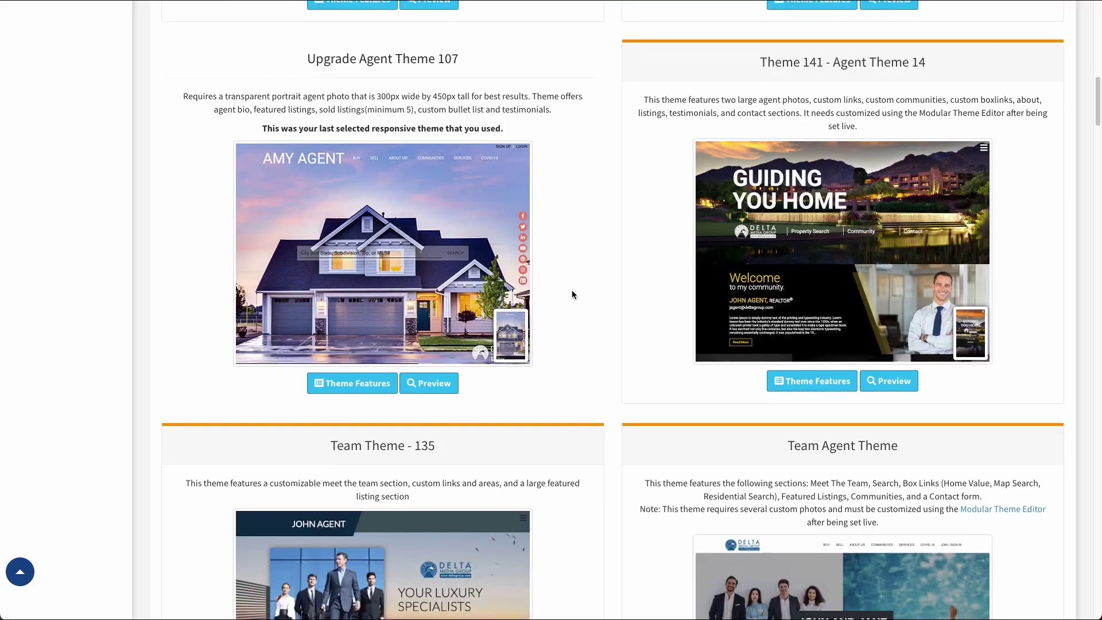
{"action": "scroll", "coordinate": [572, 295], "scroll_direction": "down", "scroll_amount": 8}
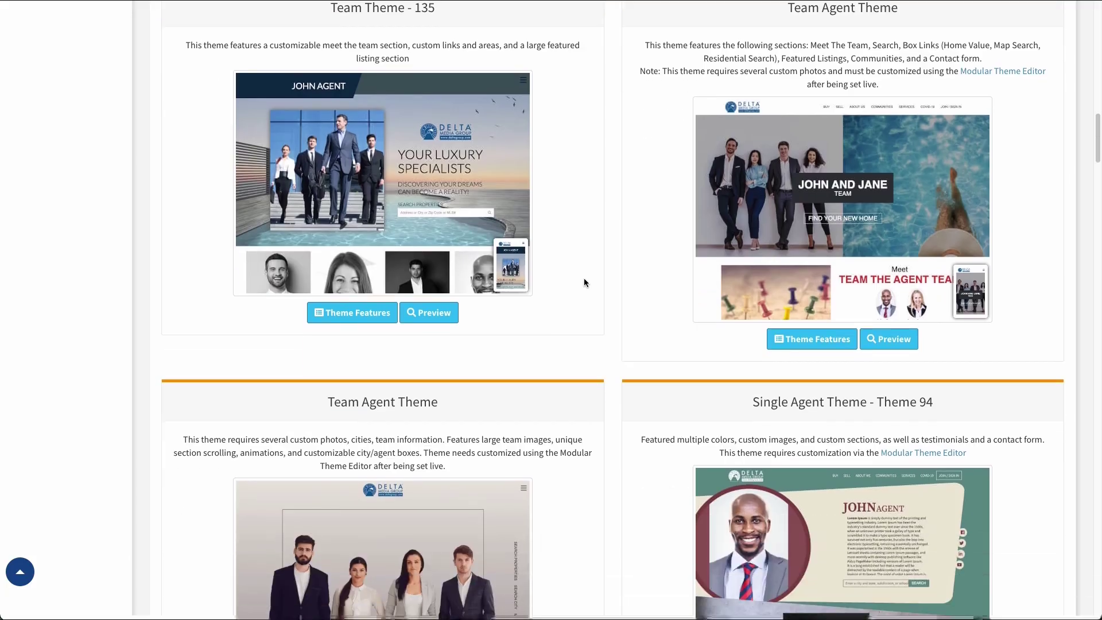
{"action": "scroll", "coordinate": [585, 282], "scroll_direction": "down", "scroll_amount": 5}
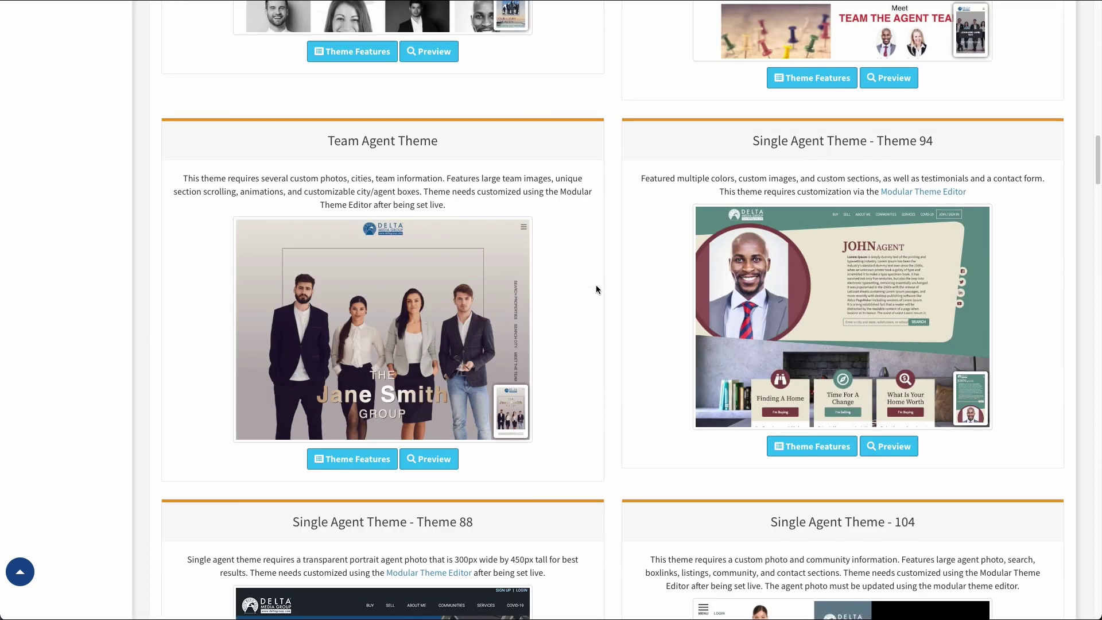
{"action": "scroll", "coordinate": [597, 286], "scroll_direction": "down", "scroll_amount": 2}
{"action": "scroll", "coordinate": [599, 291], "scroll_direction": "down", "scroll_amount": 4}
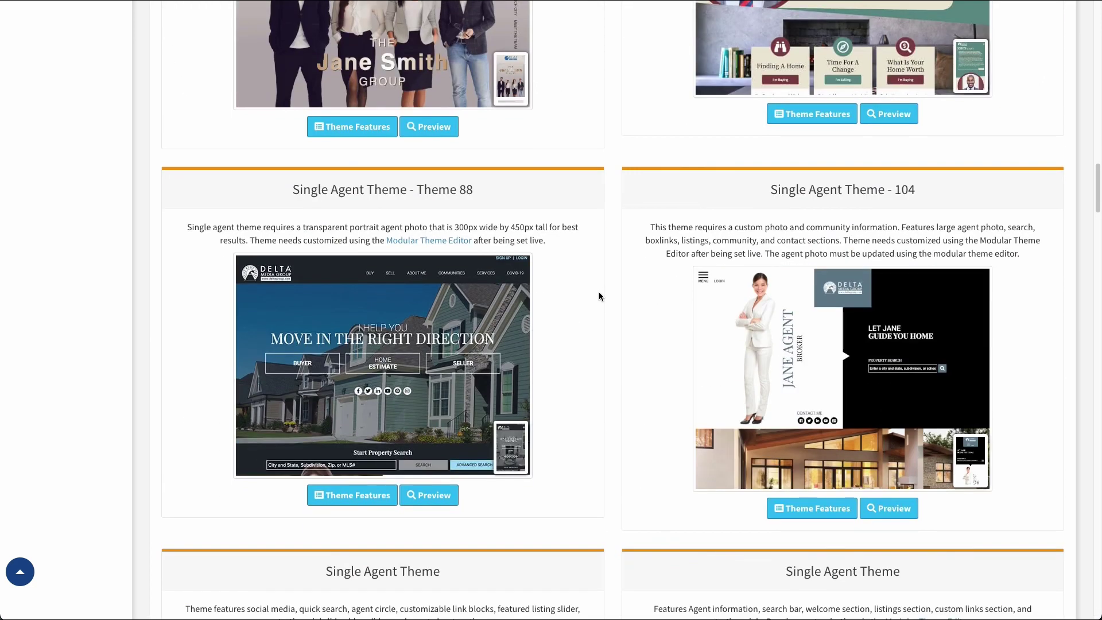
{"action": "scroll", "coordinate": [601, 294], "scroll_direction": "up", "scroll_amount": 12}
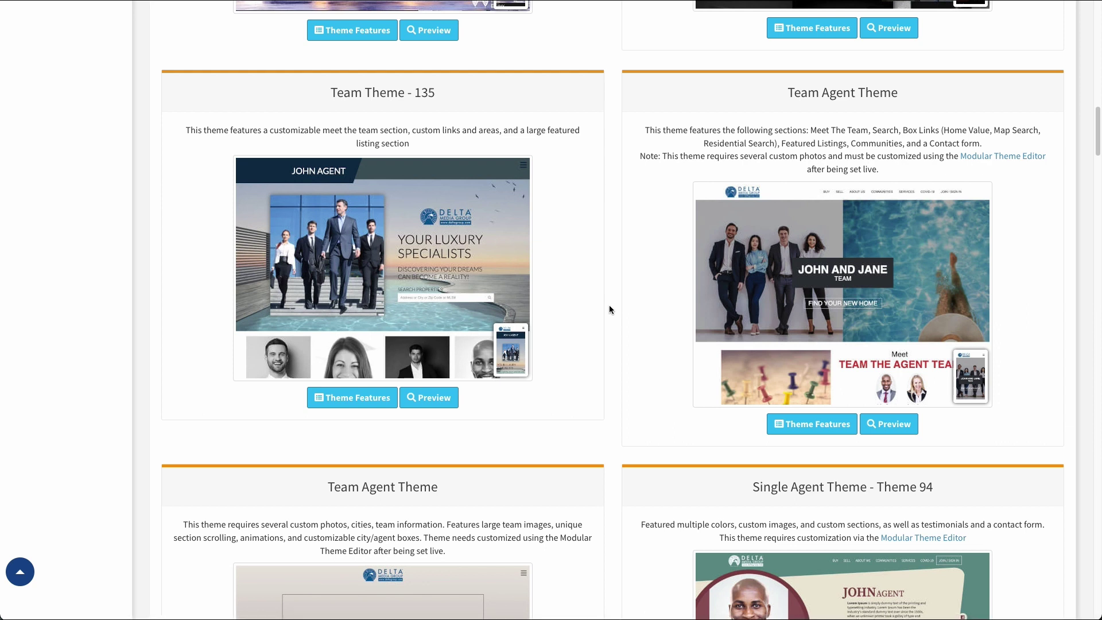
{"action": "scroll", "coordinate": [609, 308], "scroll_direction": "up", "scroll_amount": 20}
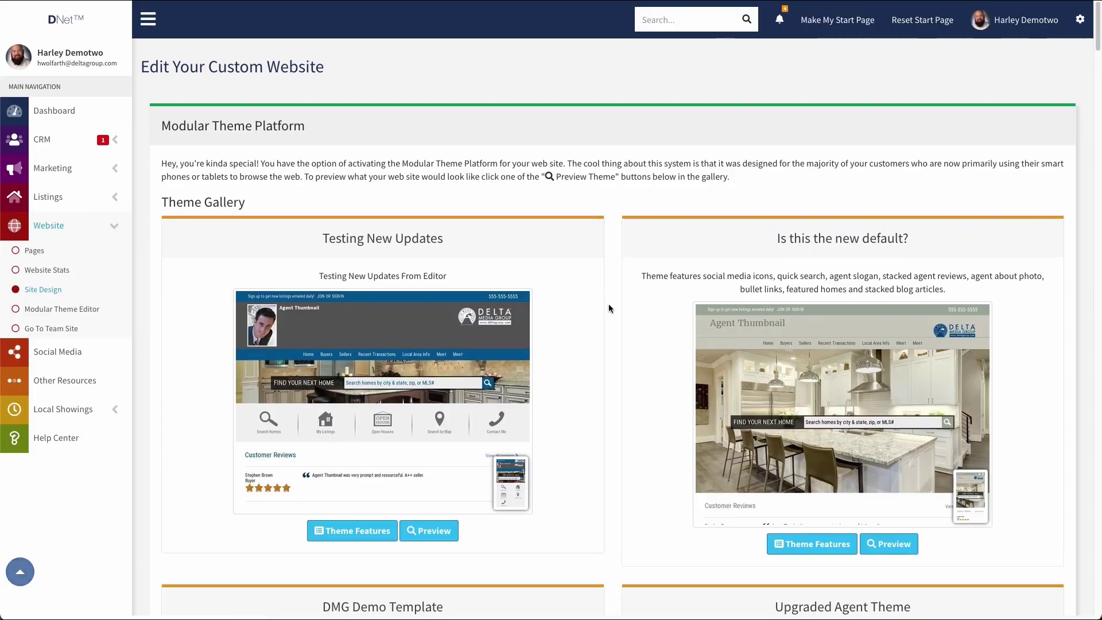